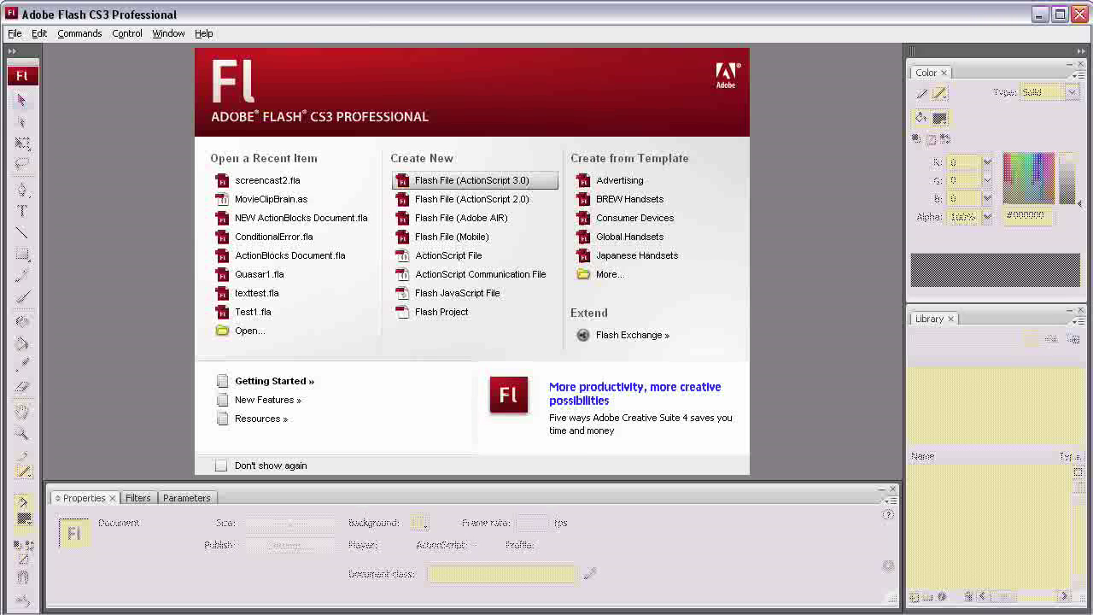
Create a new Flash File (ActionScript 3.0) and add three layers above the existing one
click(472, 180)
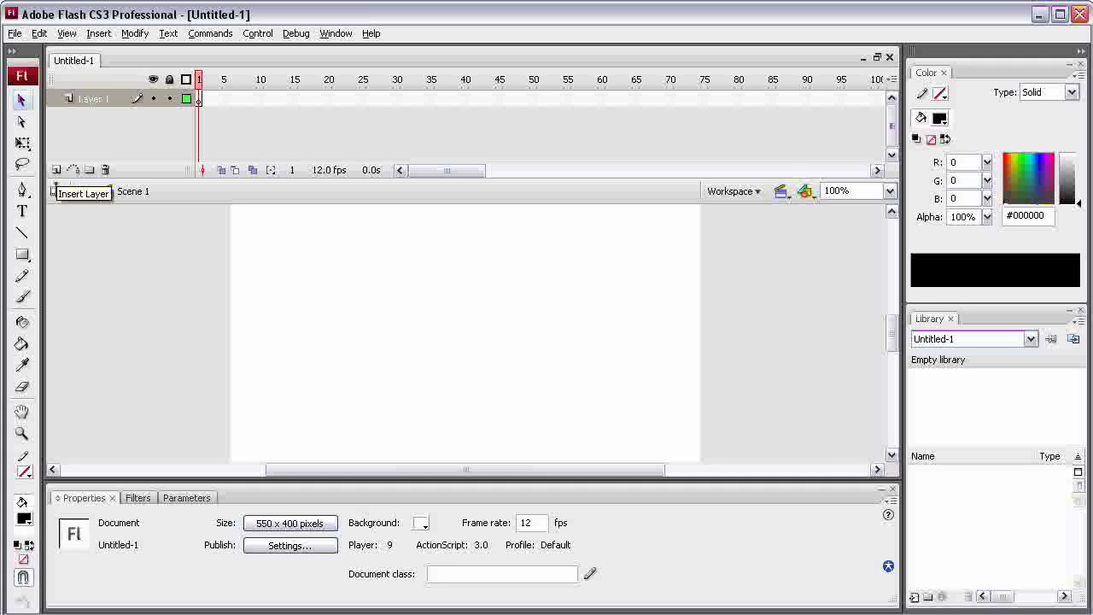
click(55, 170)
click(55, 170)
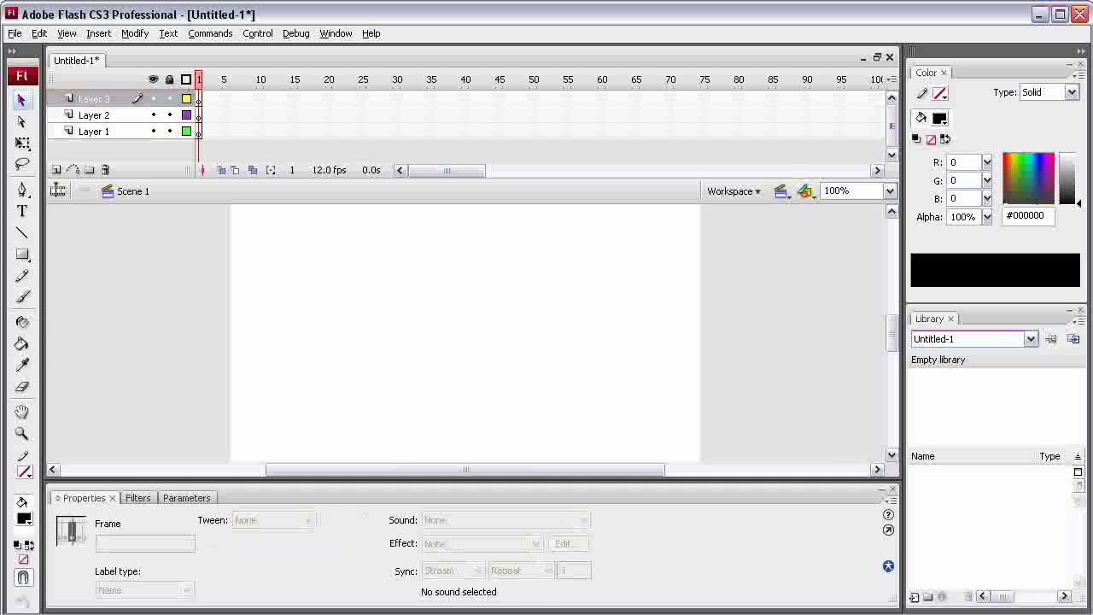
click(55, 170)
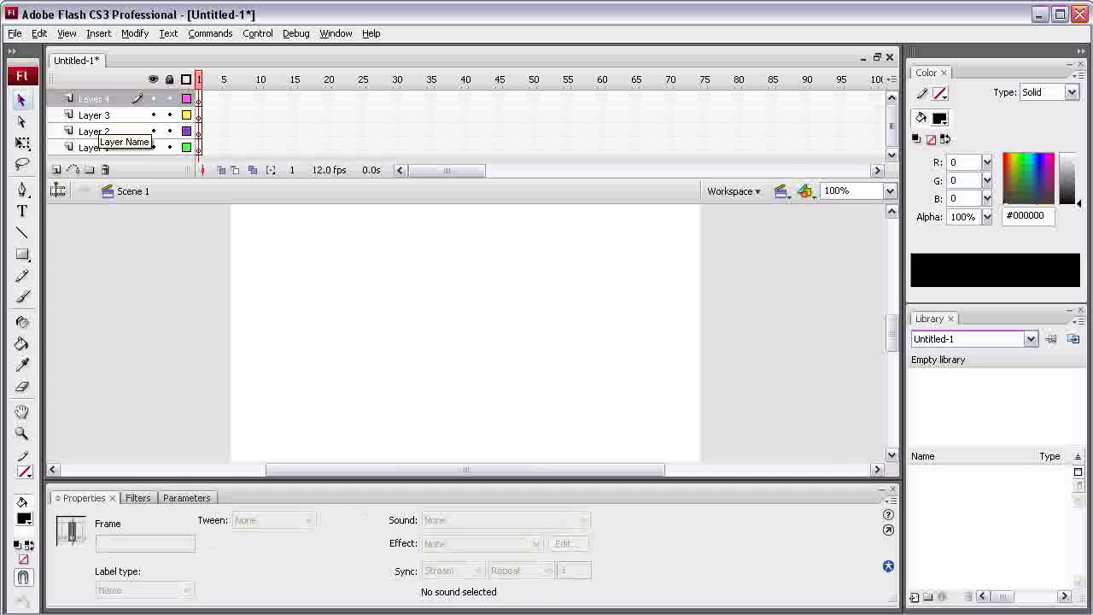
click(94, 147)
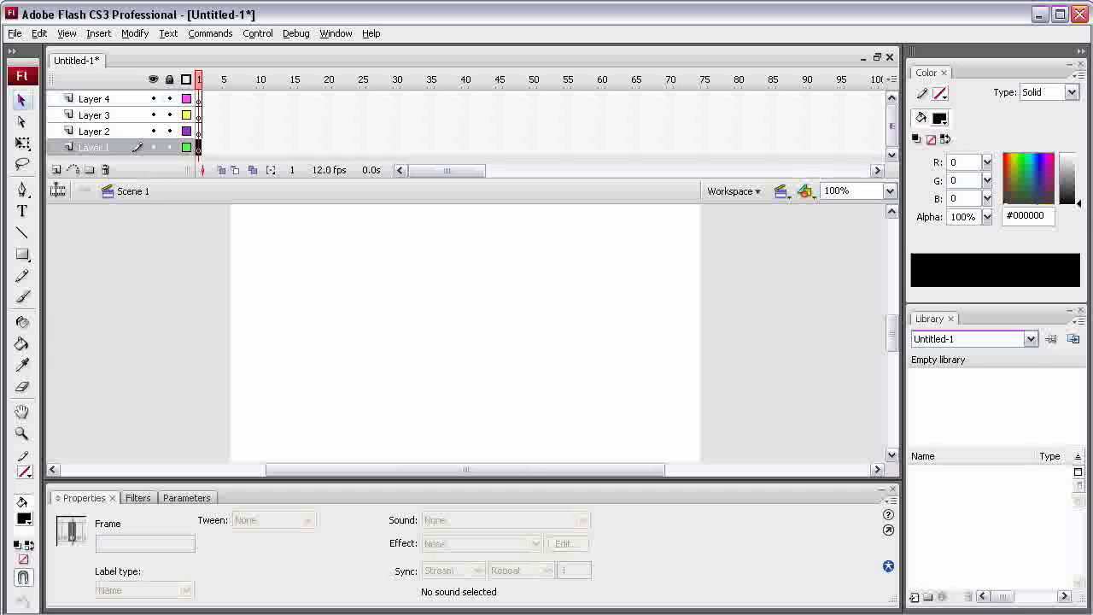
click(94, 132)
click(94, 116)
click(94, 99)
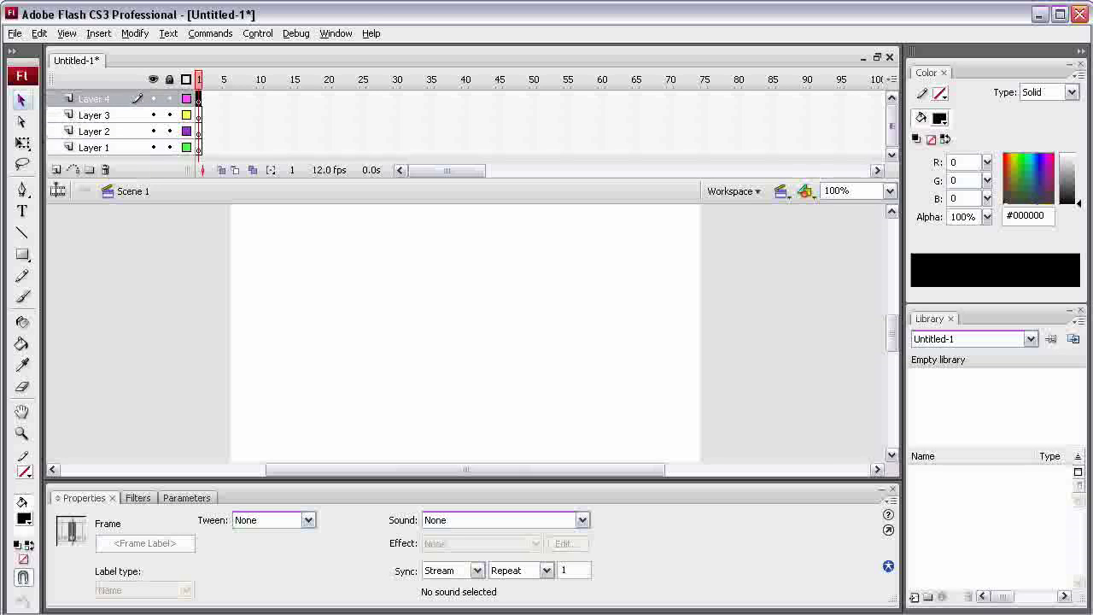
Rename Layer 1 as StartScreen and Layer 2 as HelpScreen
double_click(96, 147)
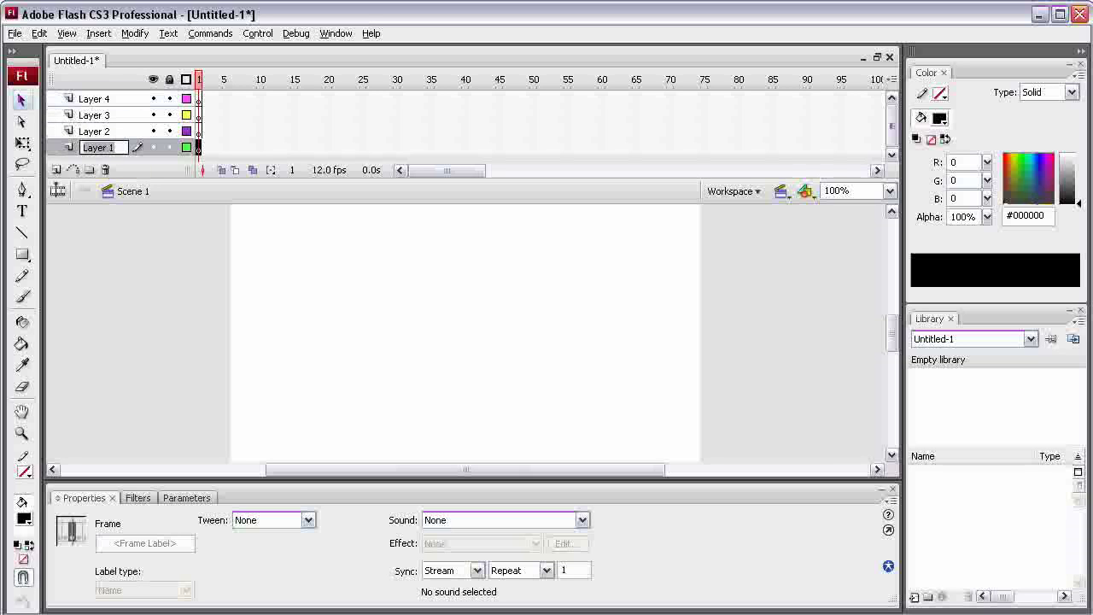
text(StartSc)
text(reen)
key(Return)
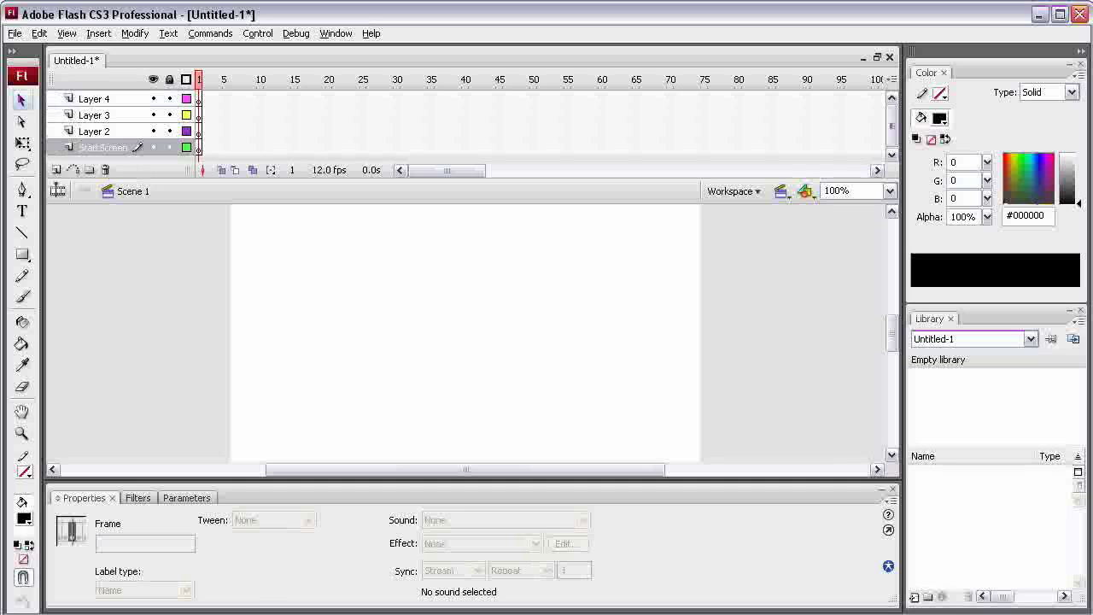
click(94, 131)
double_click(94, 131)
text(HelpScreen)
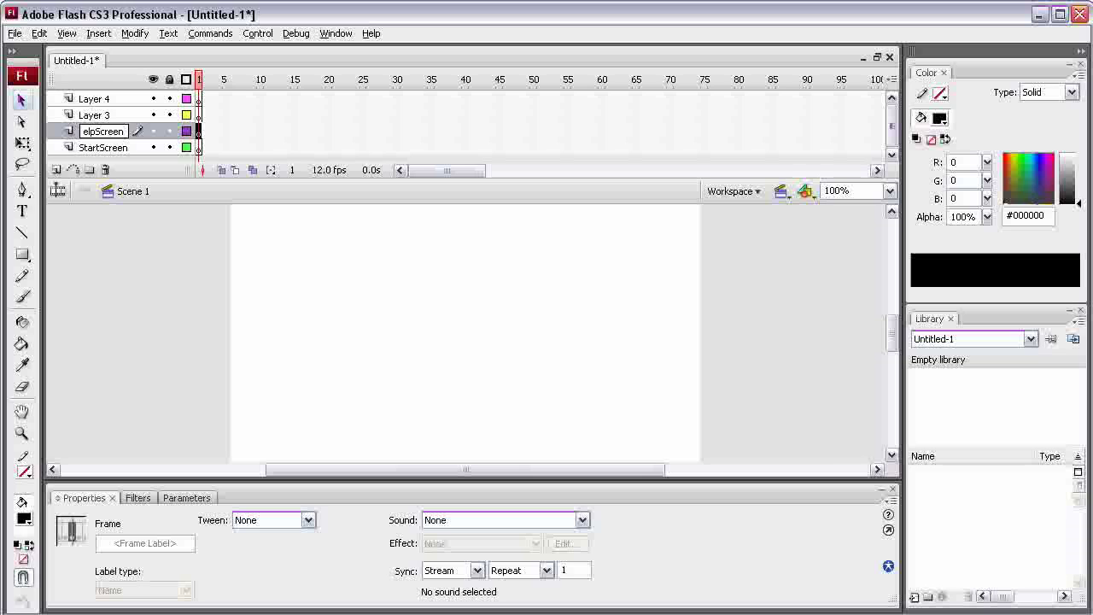
key(Return)
Rename Layer 3 as HighscoreScreen and Layer 4 as Gamescreen
double_click(94, 114)
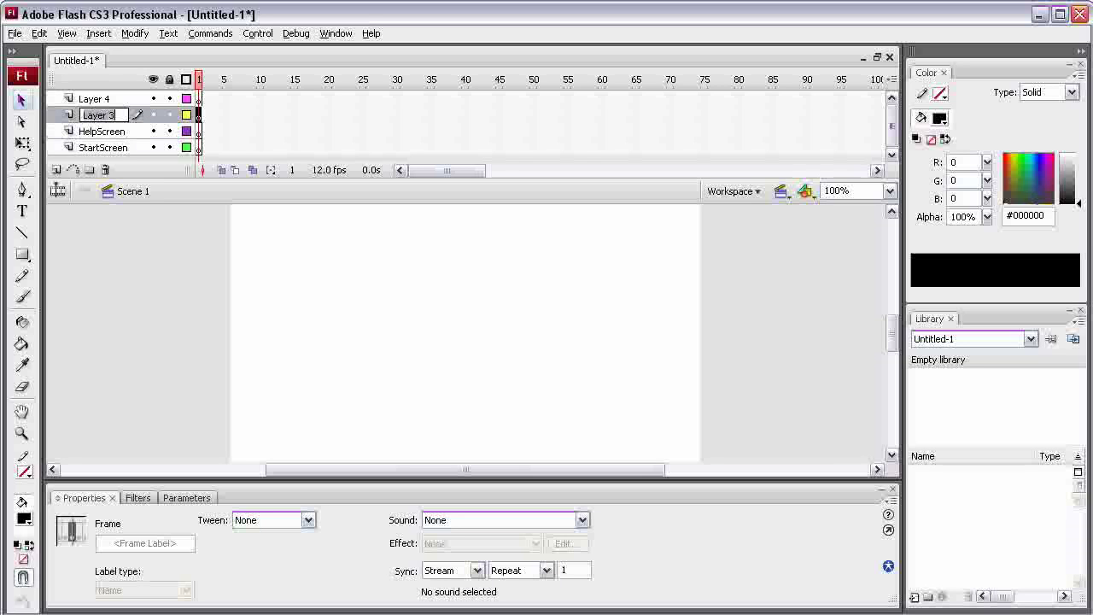
text(Highs)
text(co)
text(reScreen)
key(Return)
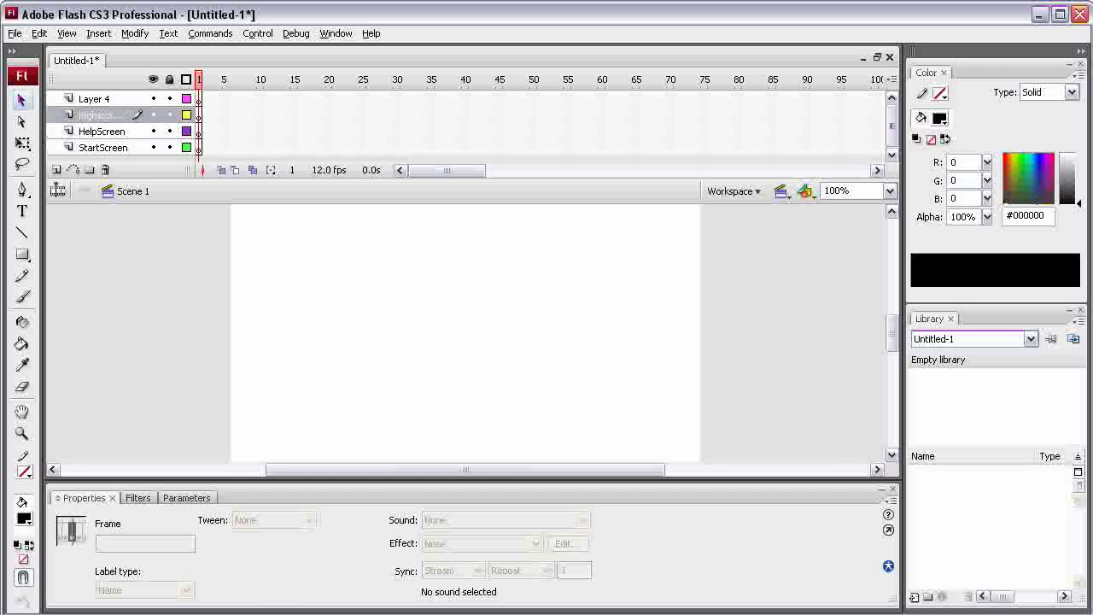
double_click(94, 99)
text(Gamescr)
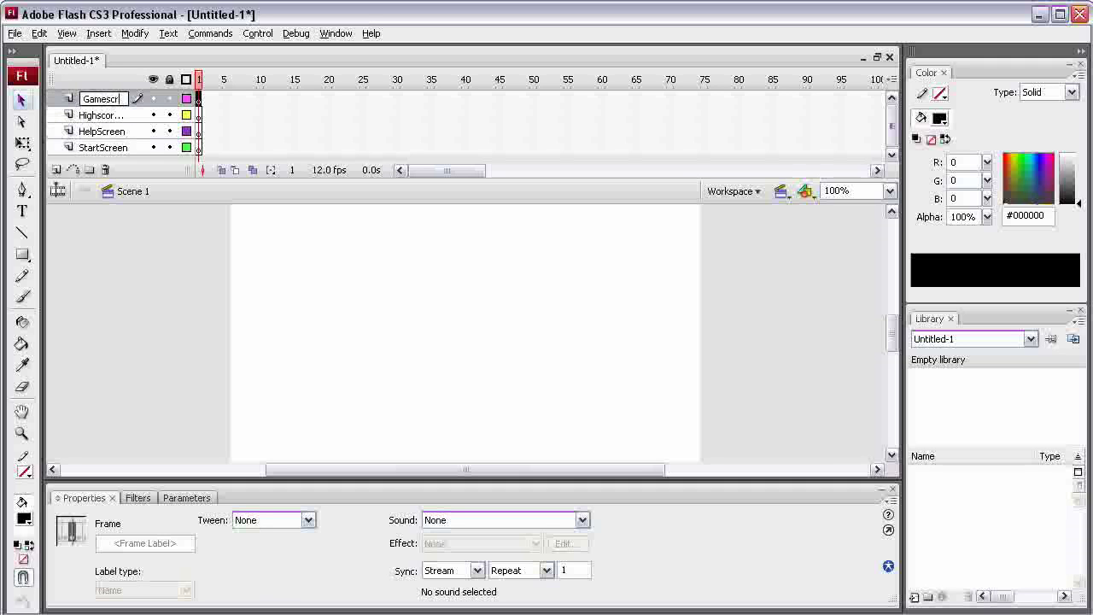
text(een)
key(Return)
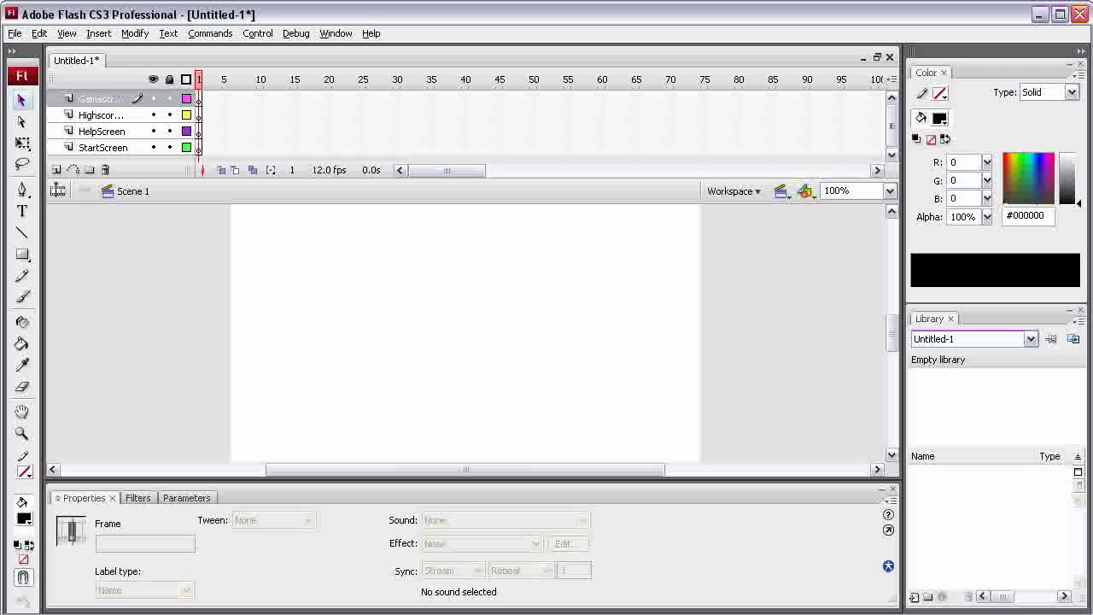
Review the document properties without changing the stage size, and set the document's frame rate to 24 fps
click(466, 333)
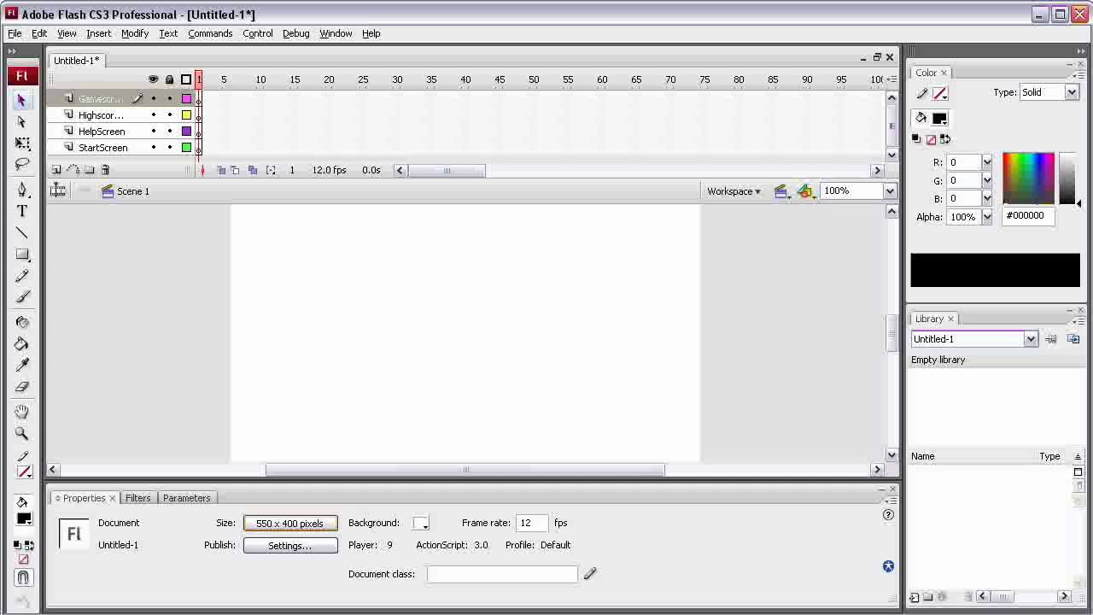
click(290, 523)
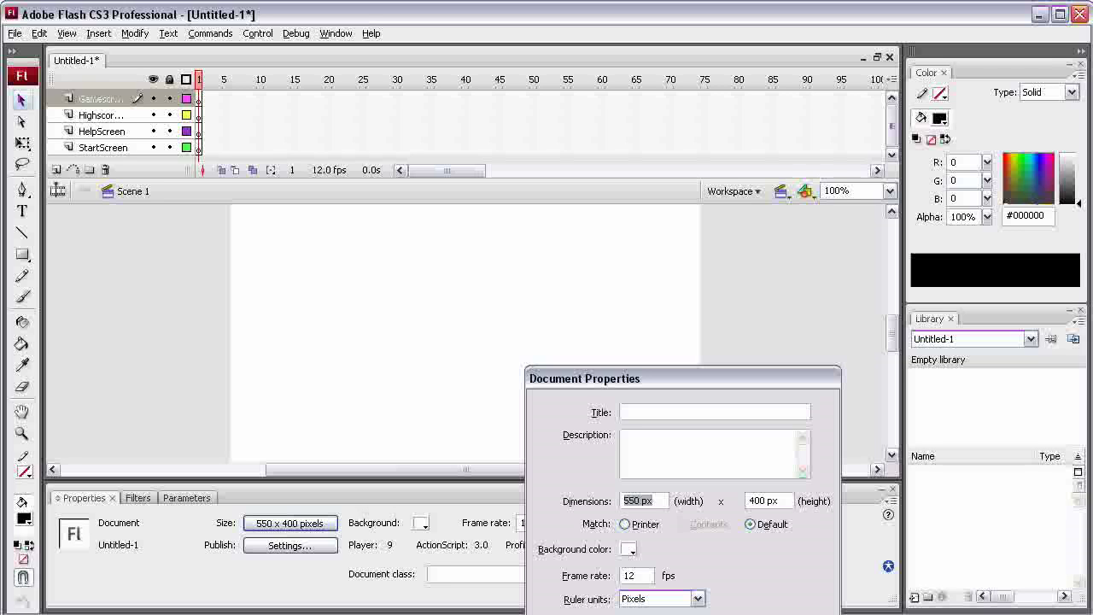
key(Return)
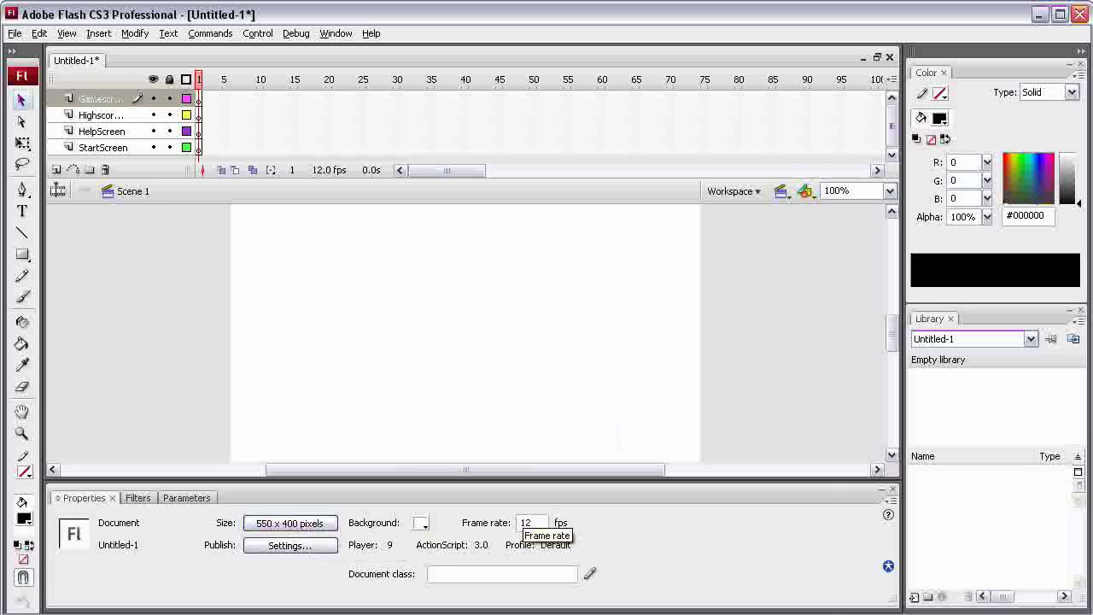
double_click(526, 522)
text(24)
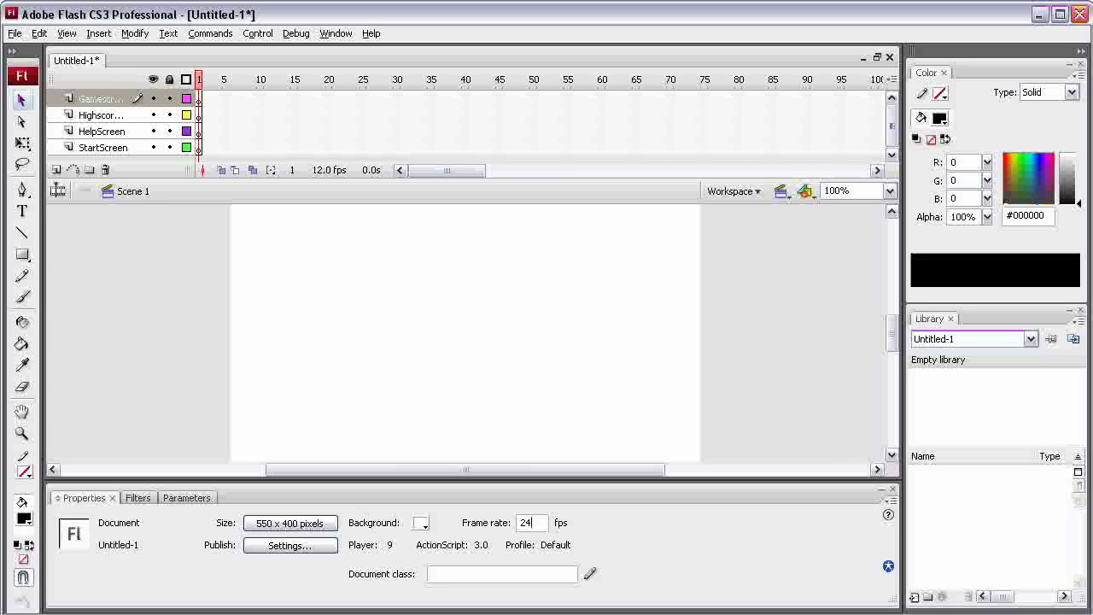
Reduce the stage magnification to 70% to fit the whole stage in view
click(854, 191)
text(80)
key(Return)
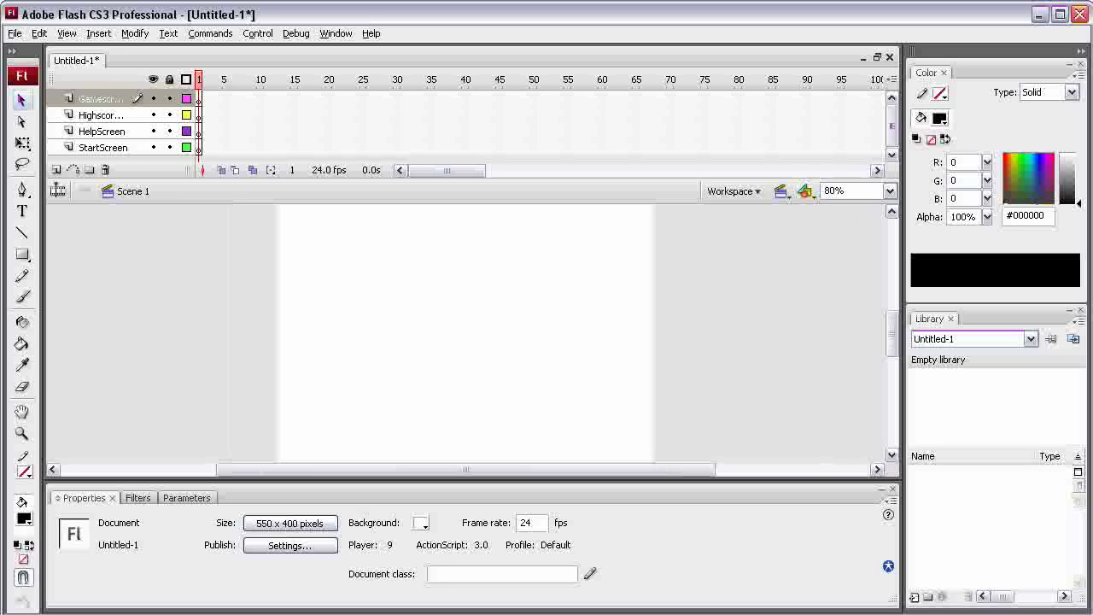
drag(847, 192, 808, 191)
text(75)
key(Return)
text(70)
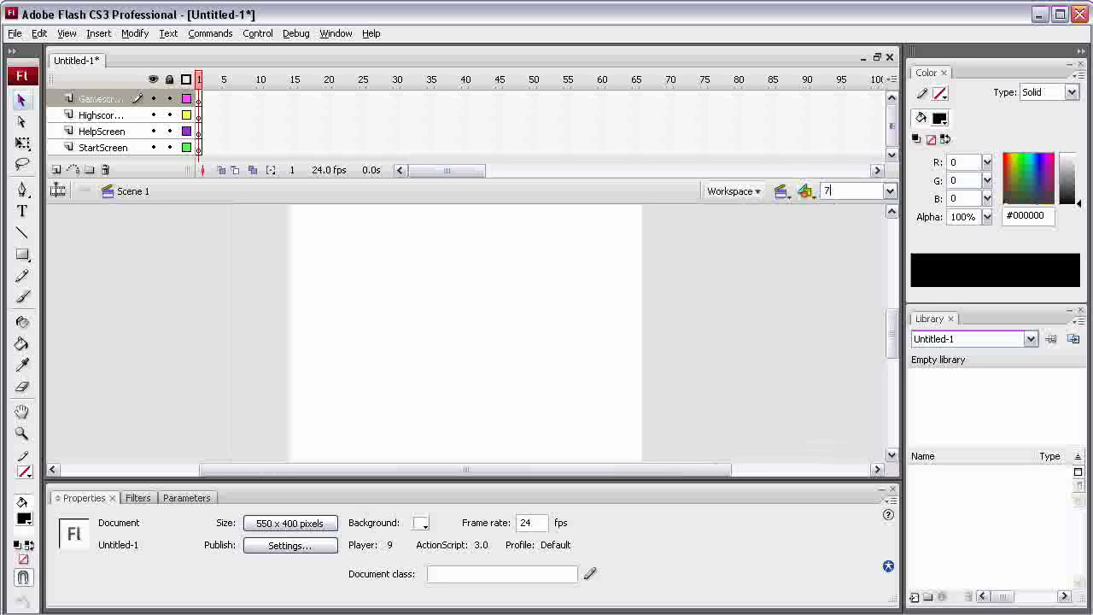
key(Return)
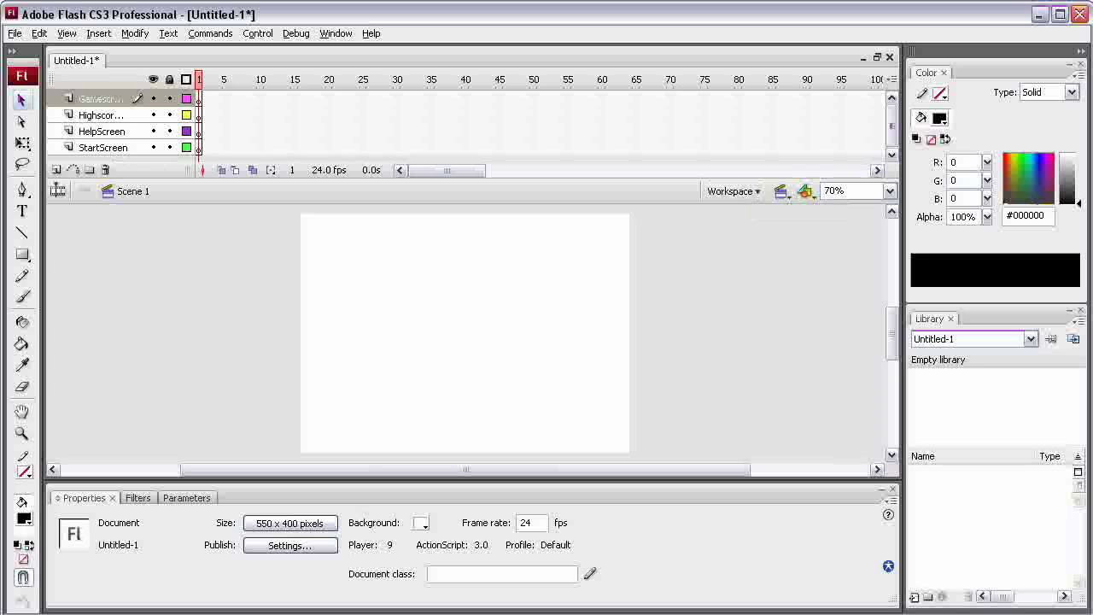
Make the StartScreen layer active and create a new movie clip symbol named memoryLogo in the library
click(101, 99)
click(100, 115)
click(102, 131)
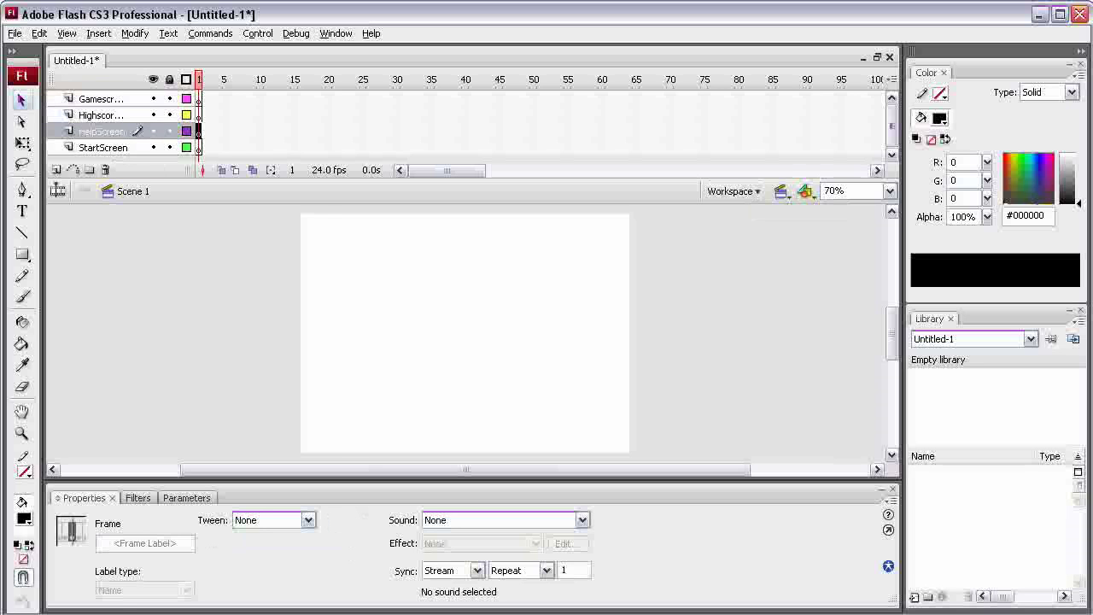
click(102, 148)
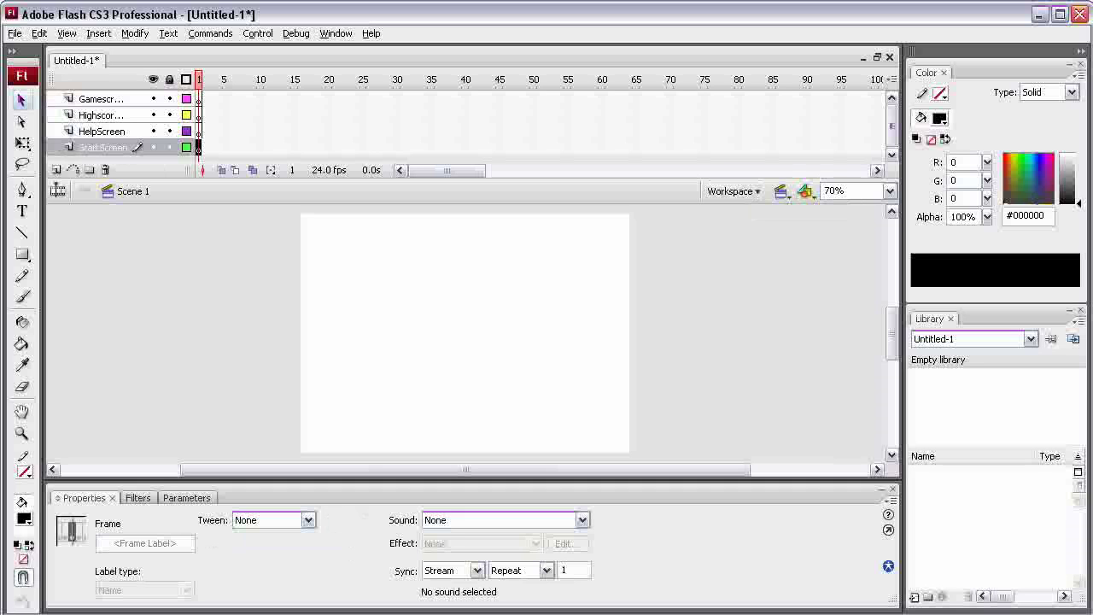
right_click(966, 489)
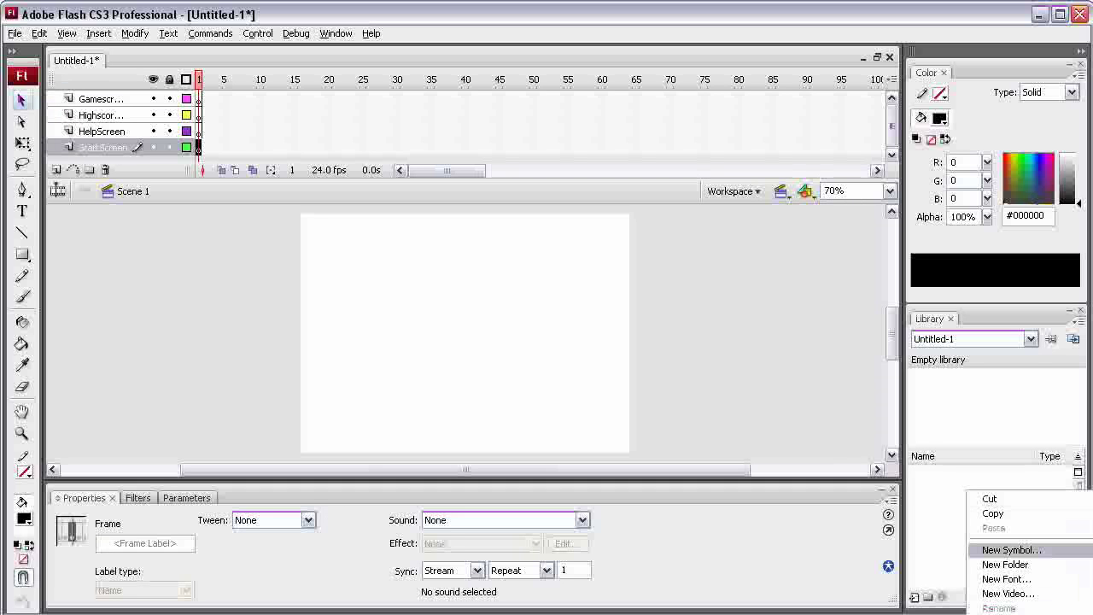
click(1012, 550)
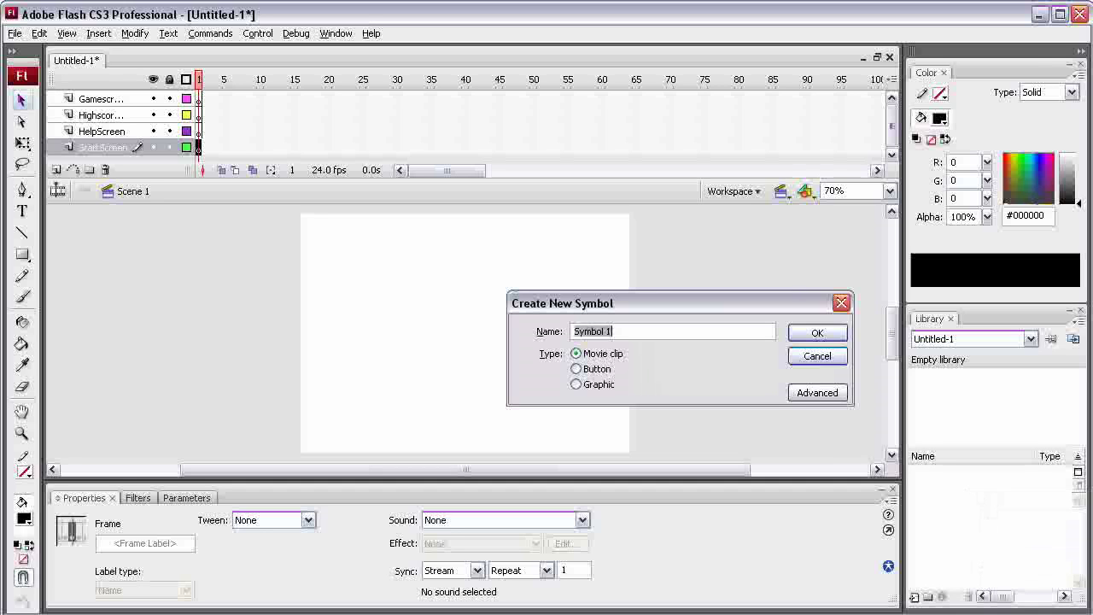
text(memoryLogo)
click(817, 333)
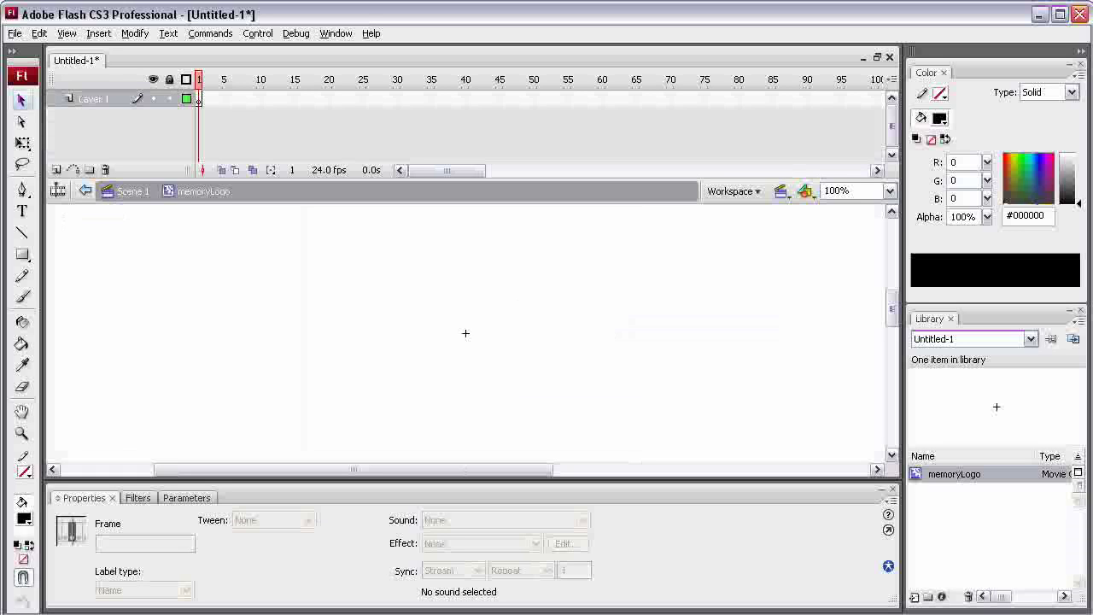
Draw an input text box about 337 by 84 px around the middle of the memoryLogo symbol and enter "Memory!"
key(t)
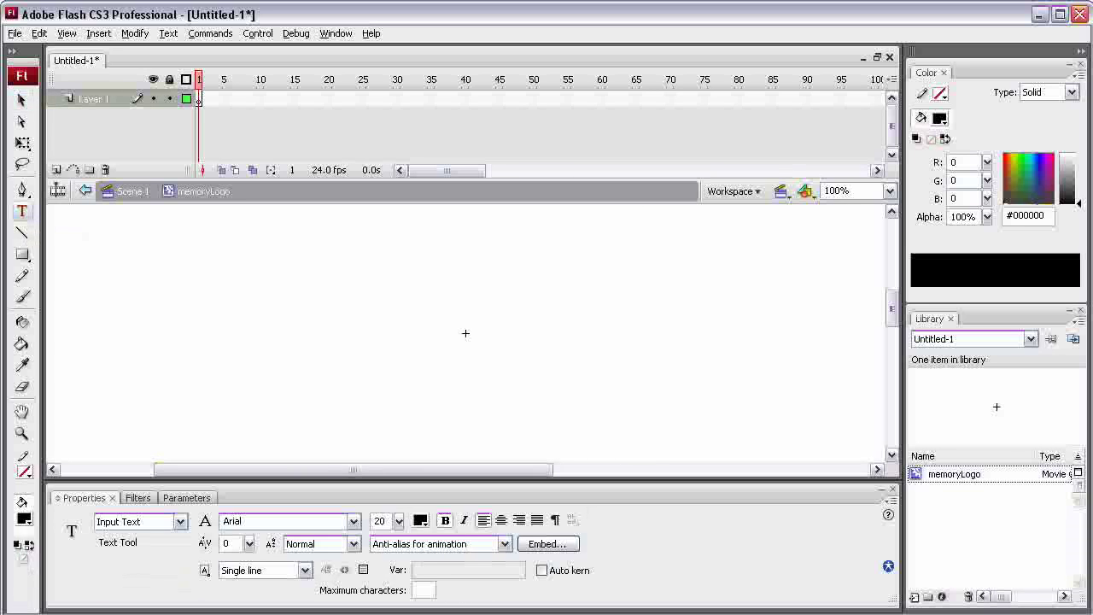
drag(347, 273, 635, 344)
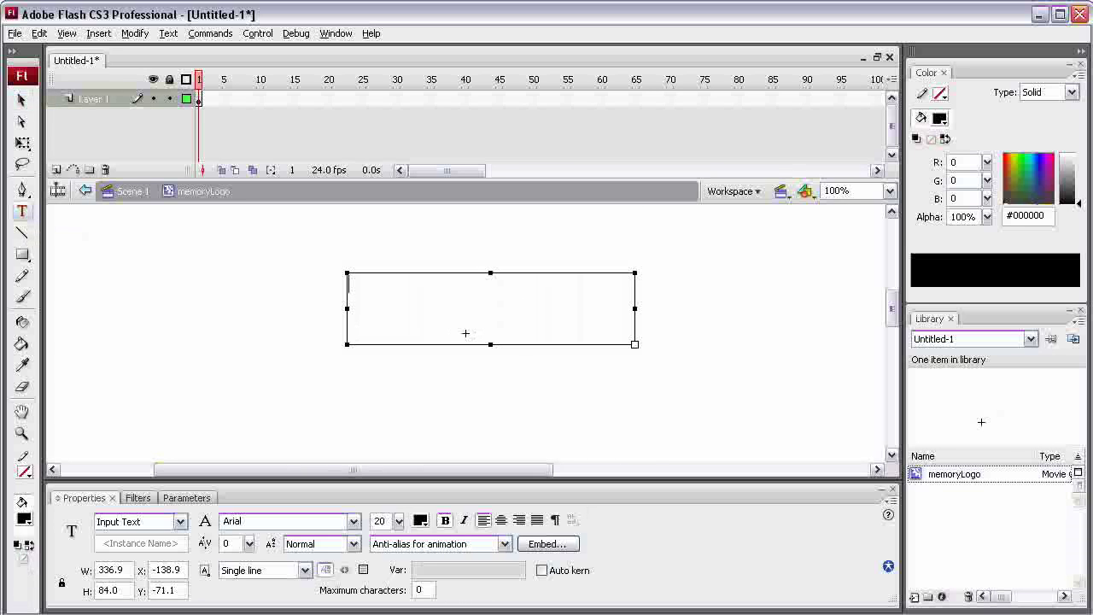
text(Memory)
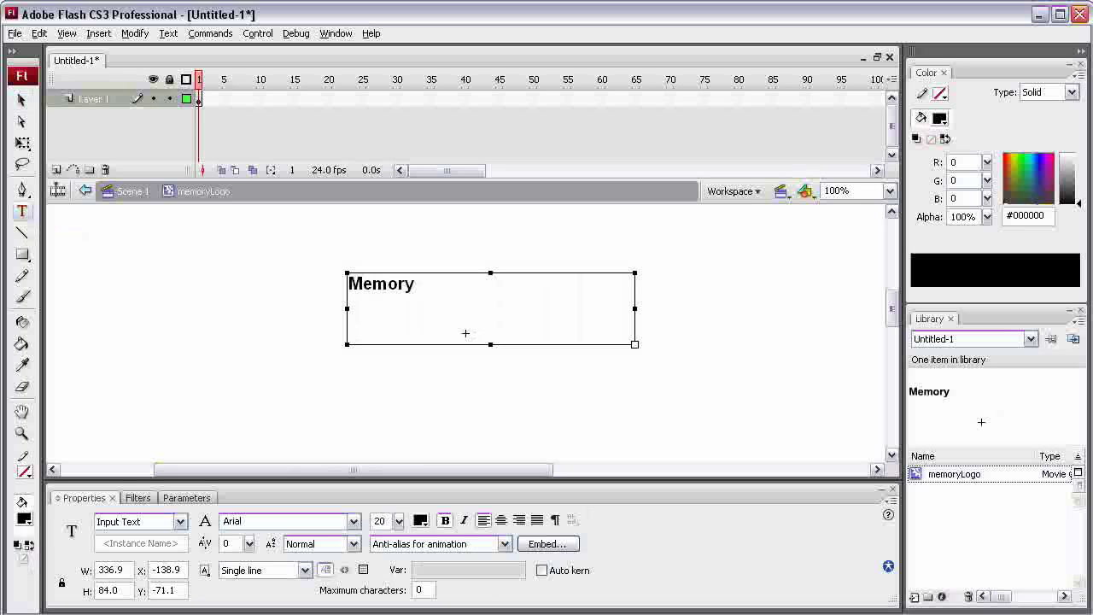
text(!)
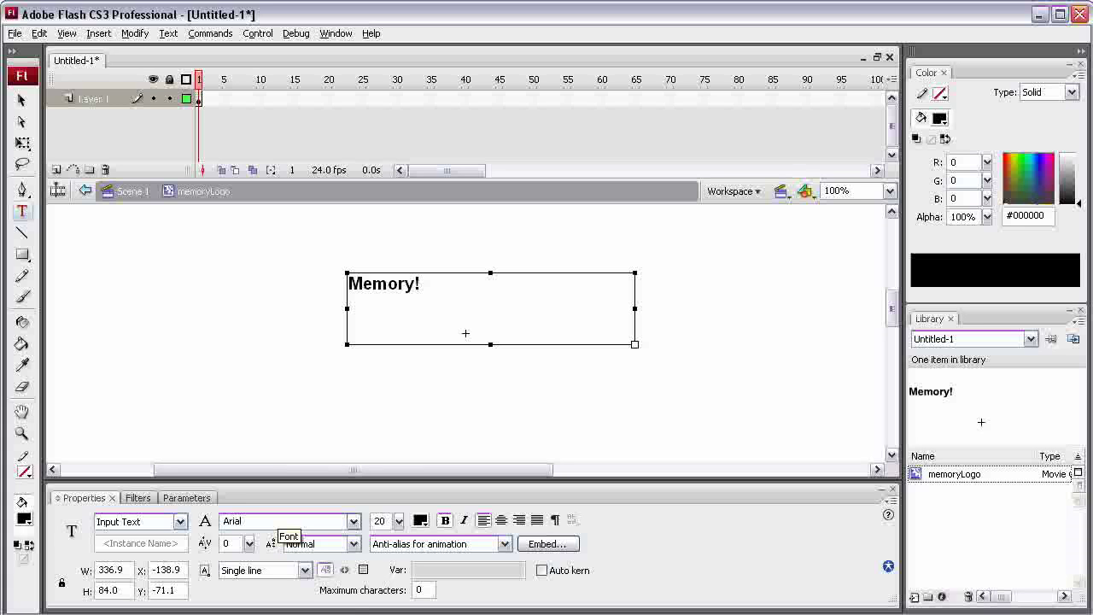
Set the "Memory!" text to the Chiller font at size 52
click(352, 521)
drag(354, 582, 354, 614)
scroll(287, 573, up, 12)
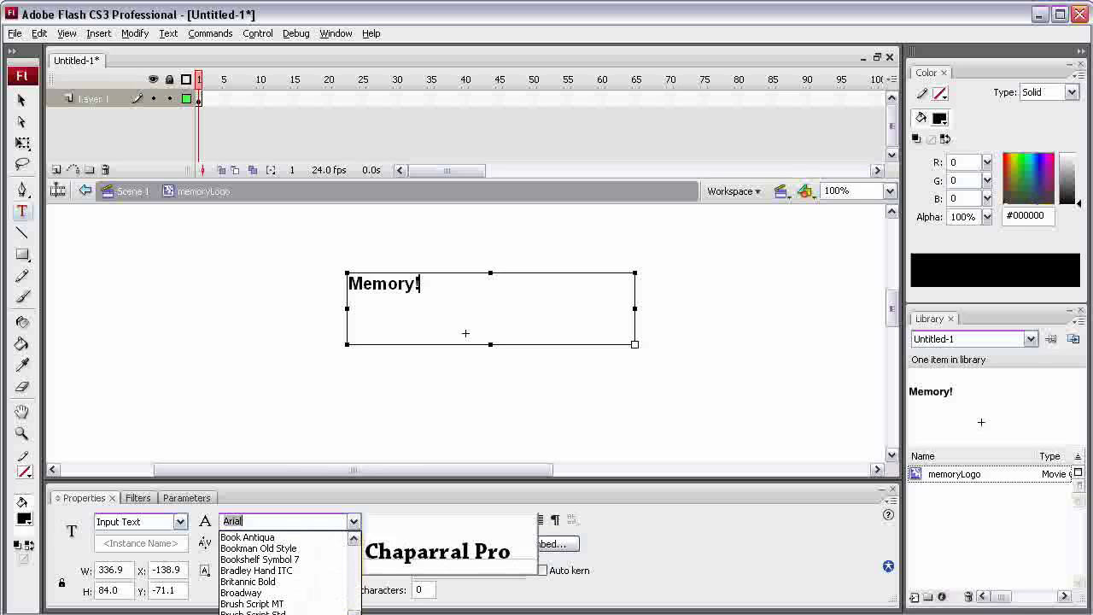
click(273, 614)
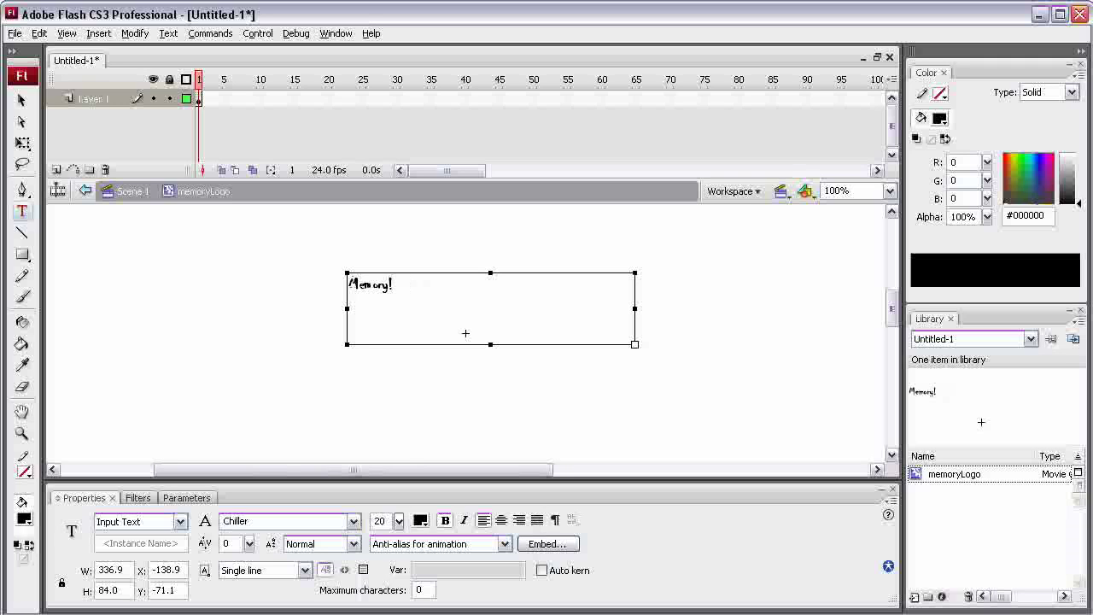
click(398, 520)
drag(392, 517, 393, 491)
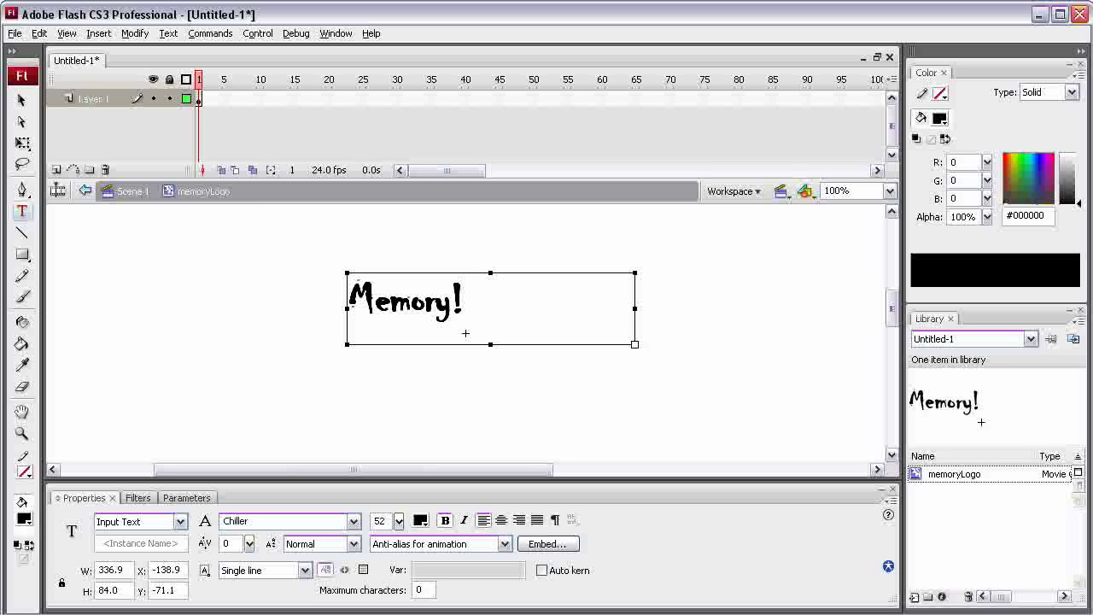
Set the letter spacing of the "Memory!" text to -2 and its color to orange #FF6600
click(249, 543)
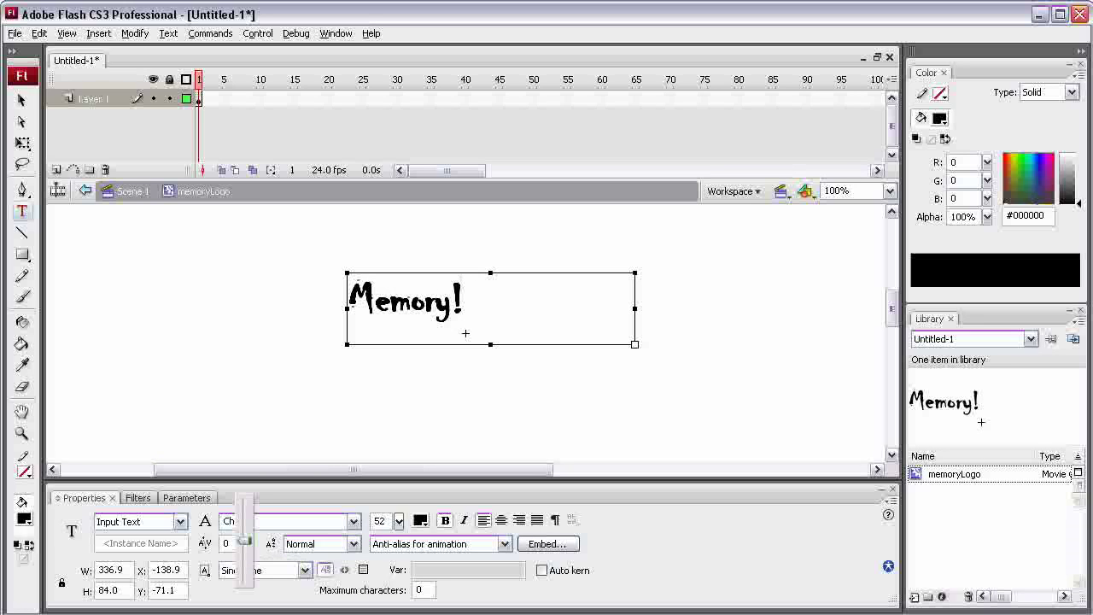
mouse_move(245, 540)
mouse_down()
mouse_move(245, 529)
mouse_move(245, 543)
mouse_up()
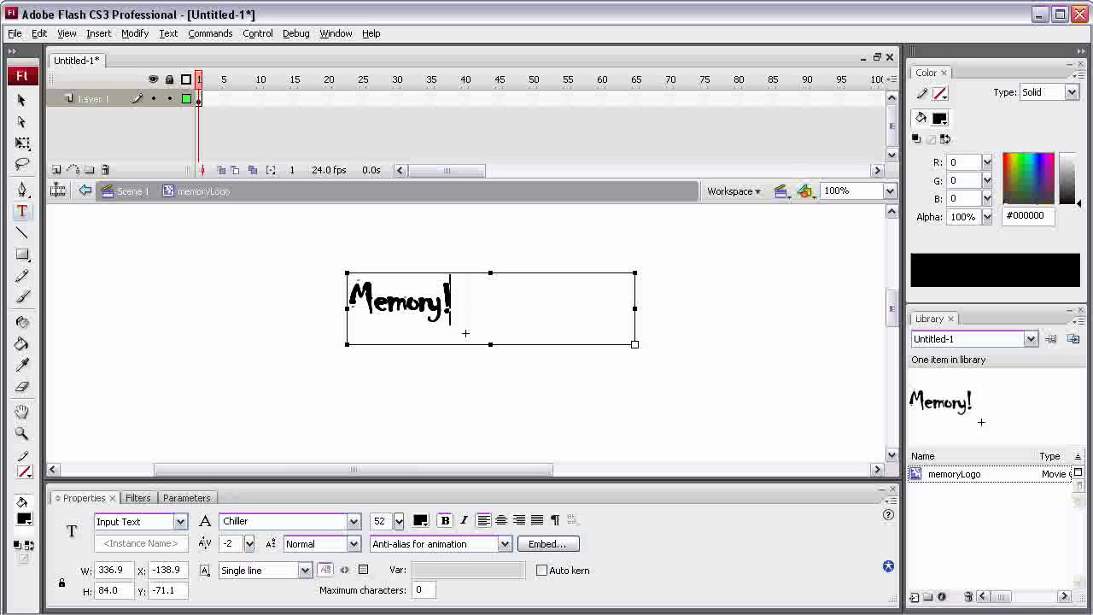
click(420, 520)
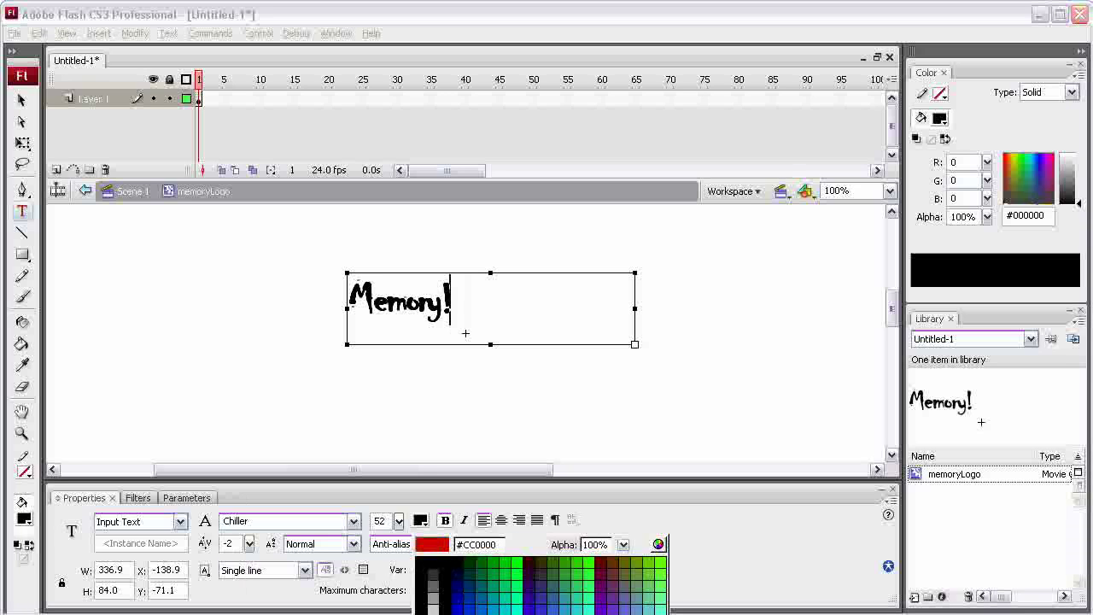
click(624, 614)
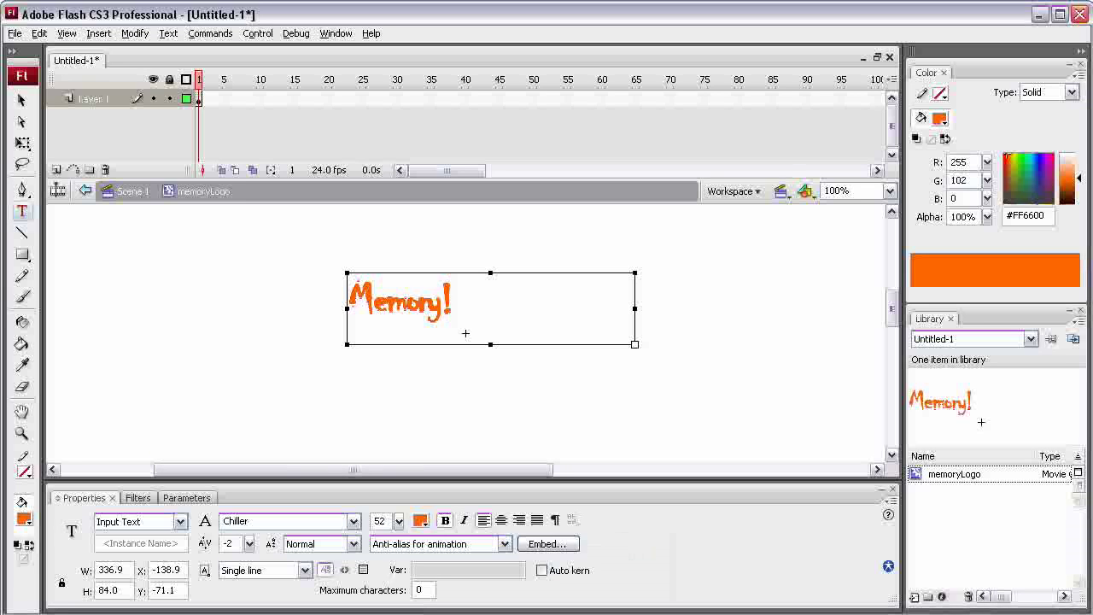
Set the "Memory!" text color to red #FF0000 and change the text type to Static Text
key(shift+Left)
click(420, 521)
click(433, 614)
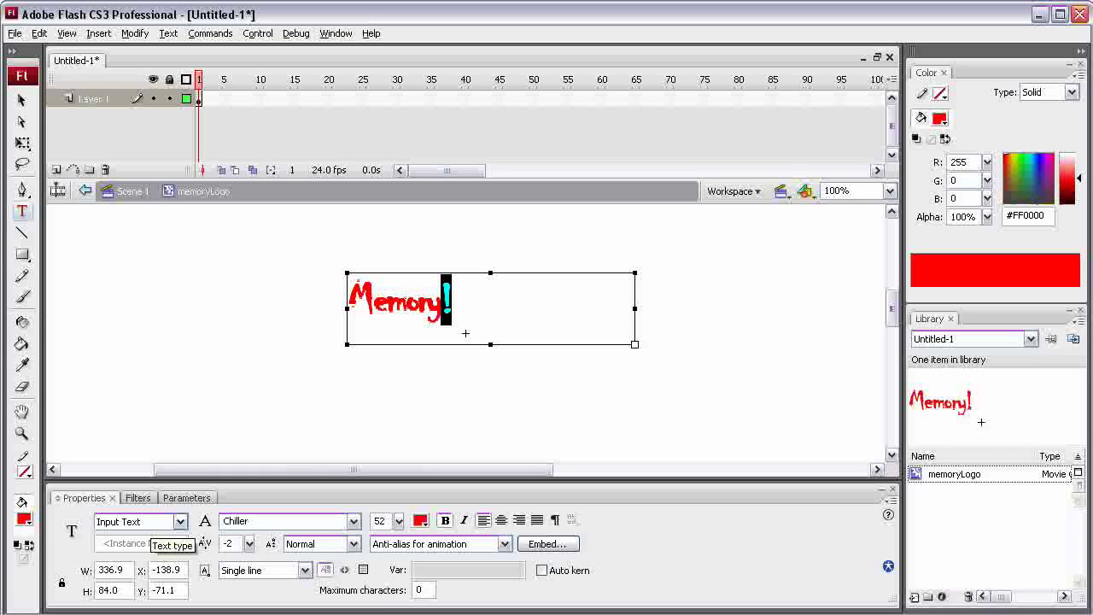
click(178, 521)
click(119, 538)
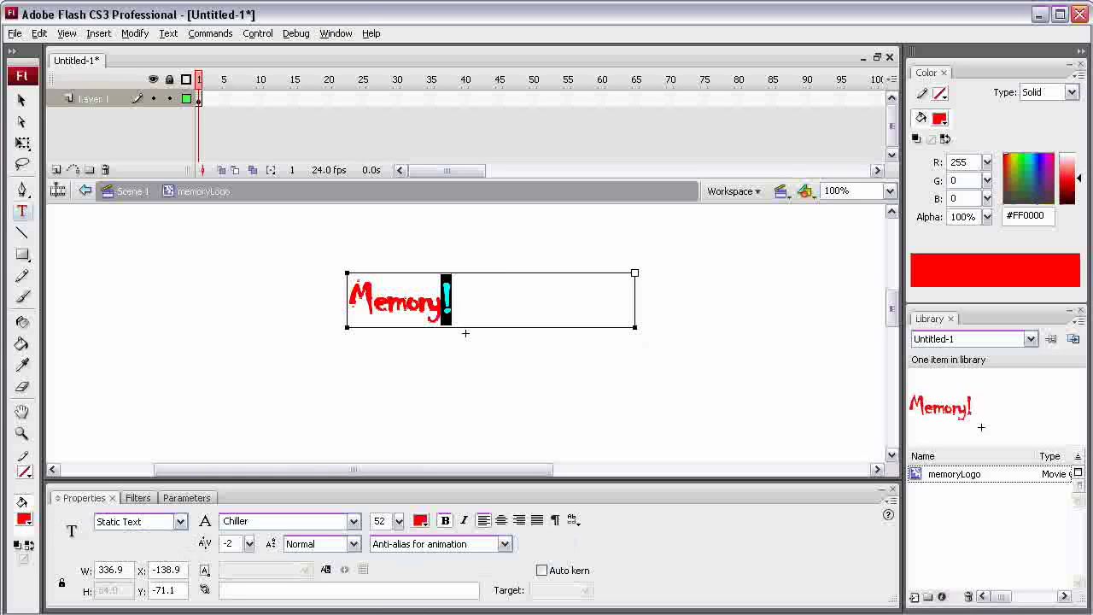
Color only the word "Memory", without its exclamation mark, orange #FF6600
key(shift+Left)
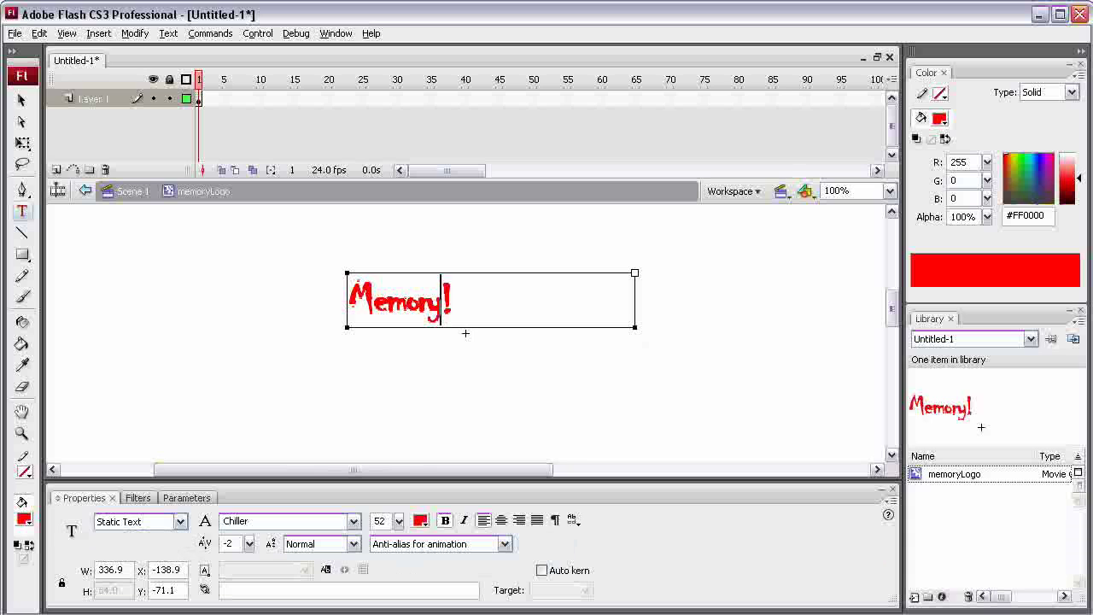
key(shift+Left)
key(shift+Left)
key(shift+Left)
key(shift+Left)
key(shift+Left)
key(shift+Left)
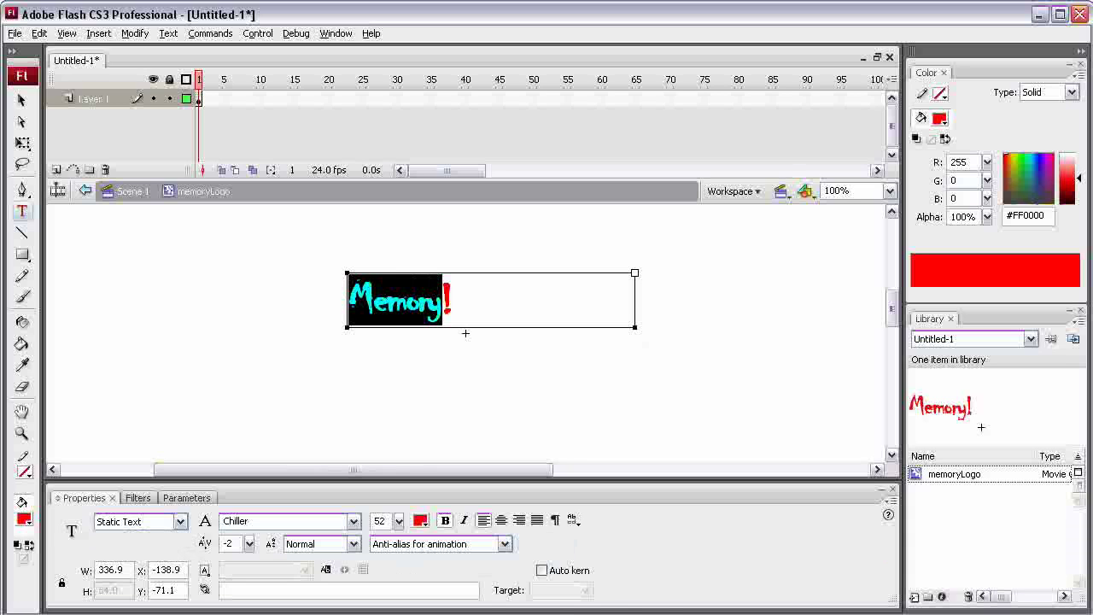
click(420, 520)
click(627, 611)
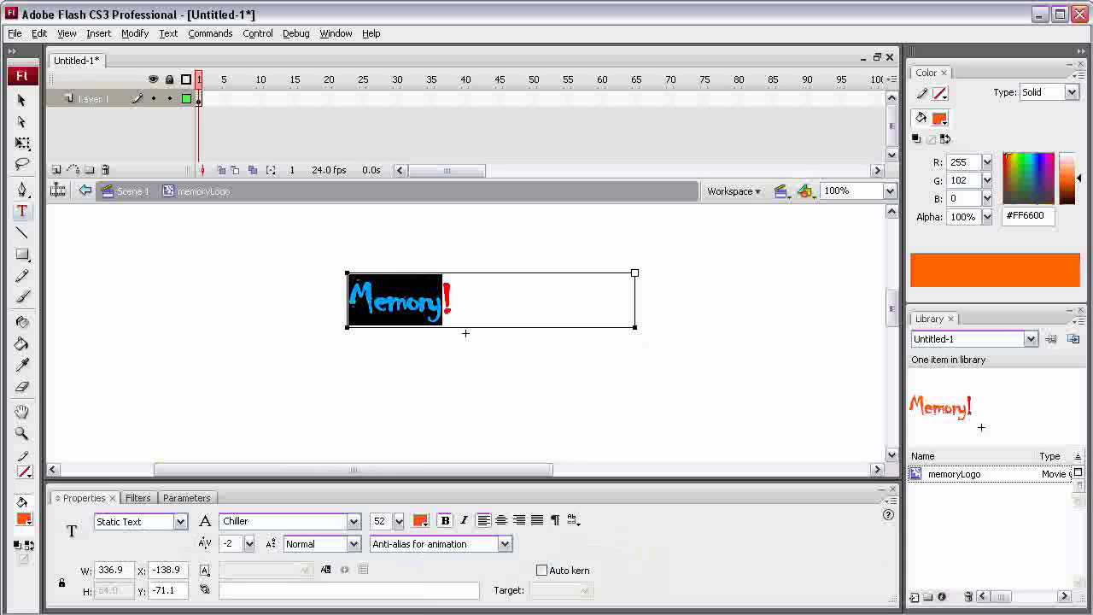
key(Escape)
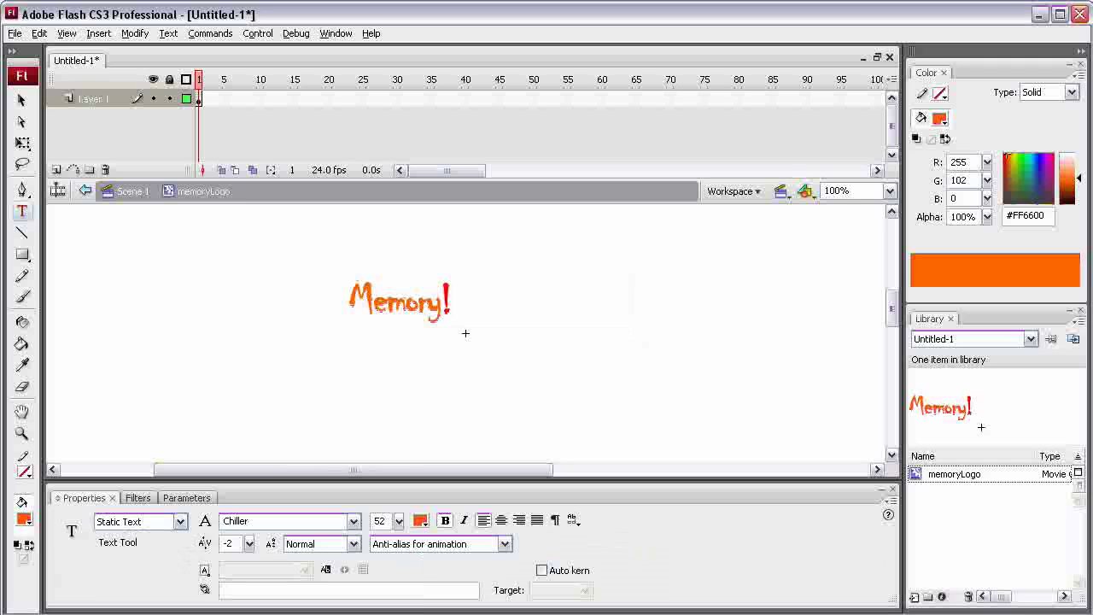
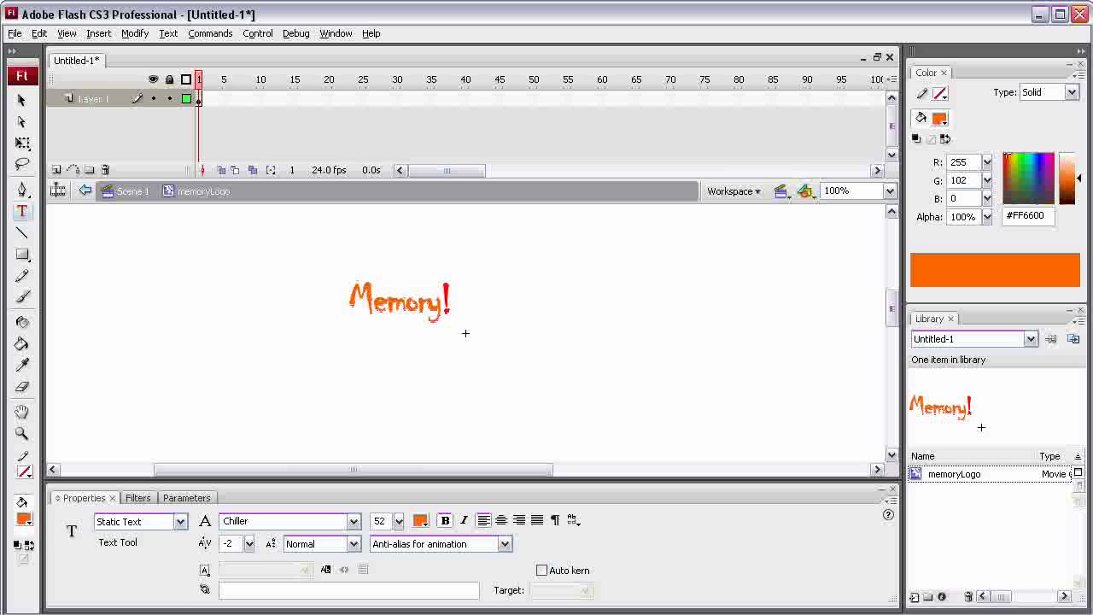
Narrow the "Memory!" text box to about 135 px wide so it fits closely around the text
click(450, 300)
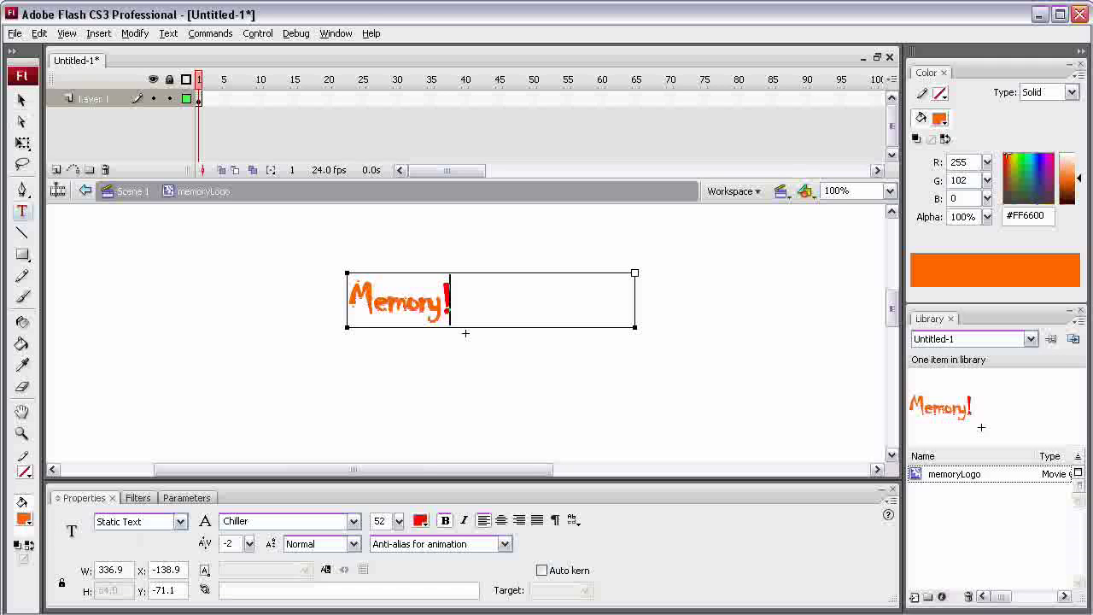
drag(634, 274, 477, 273)
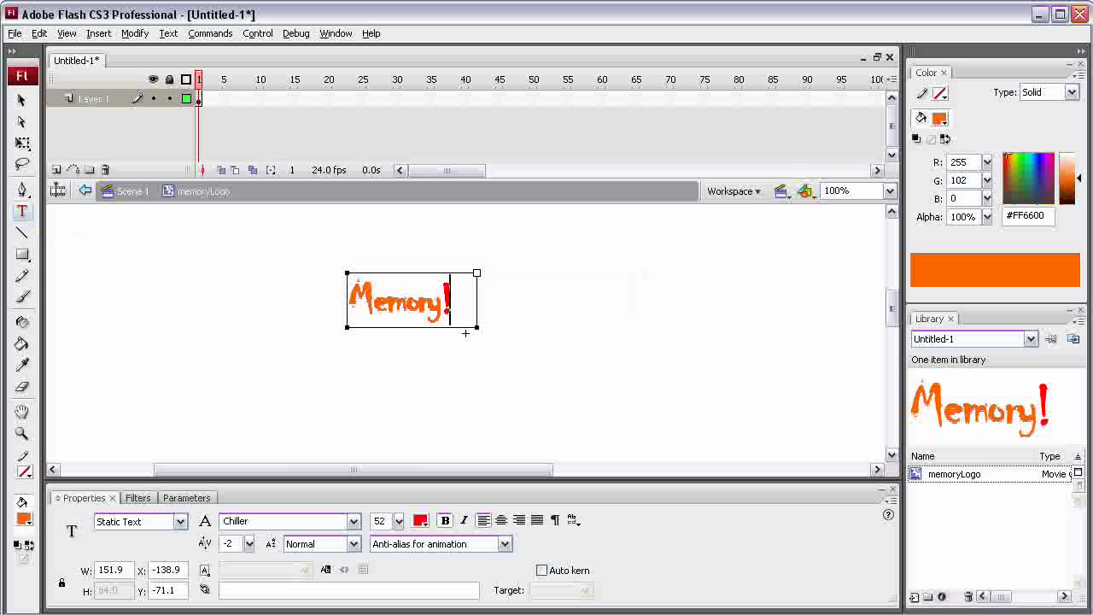
drag(476, 273, 462, 273)
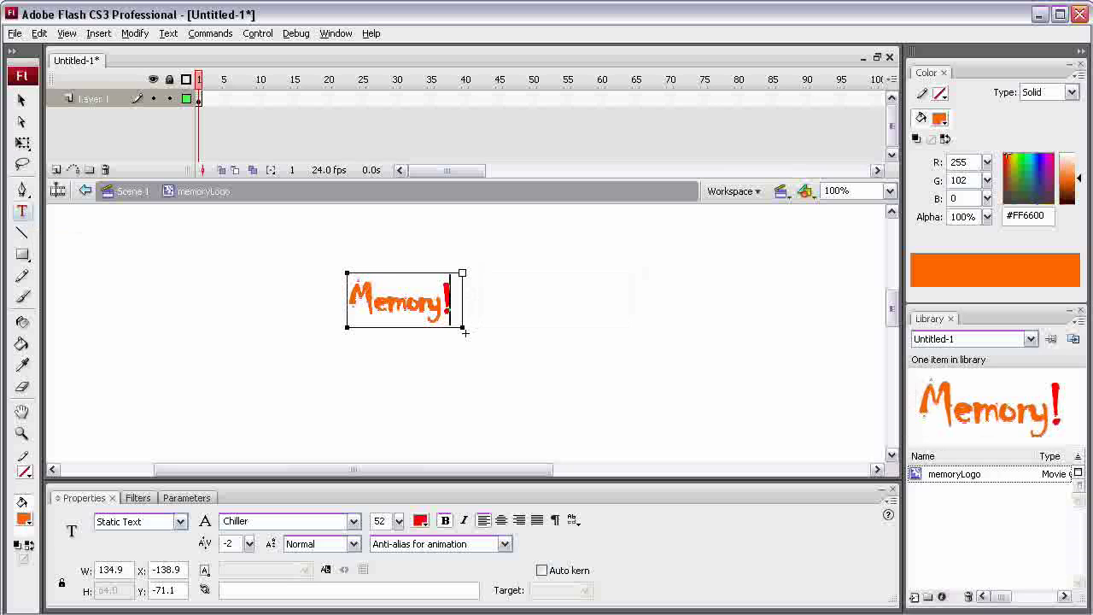
Draw a separate static text box about 141 px wide up and right of the logo, enter "!" and color it yellow #FFCC00
drag(527, 242, 647, 297)
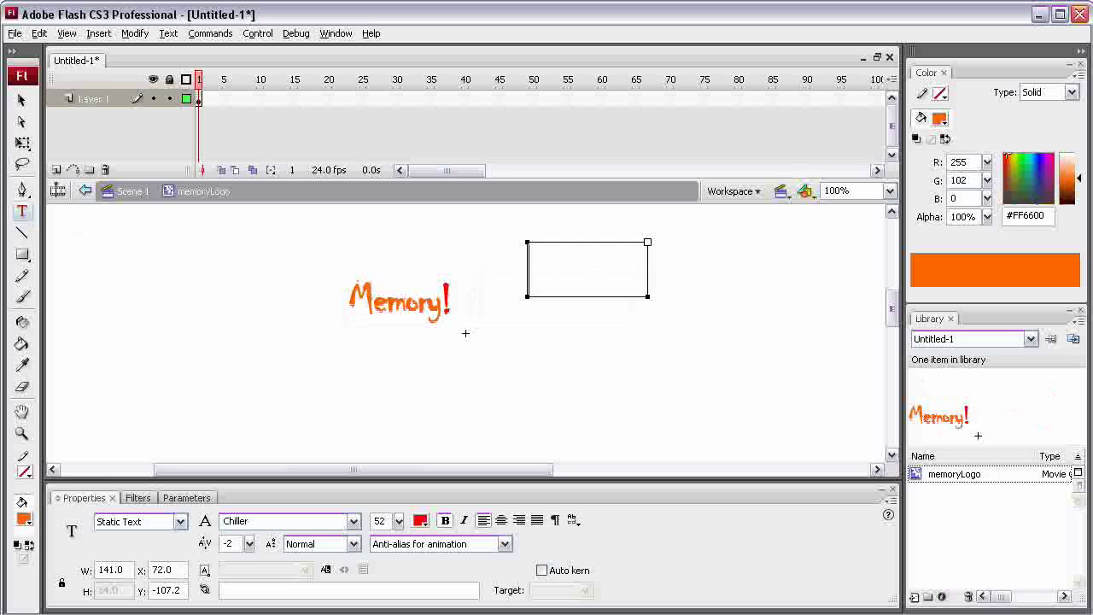
text(!)
key(shift+Left)
click(420, 520)
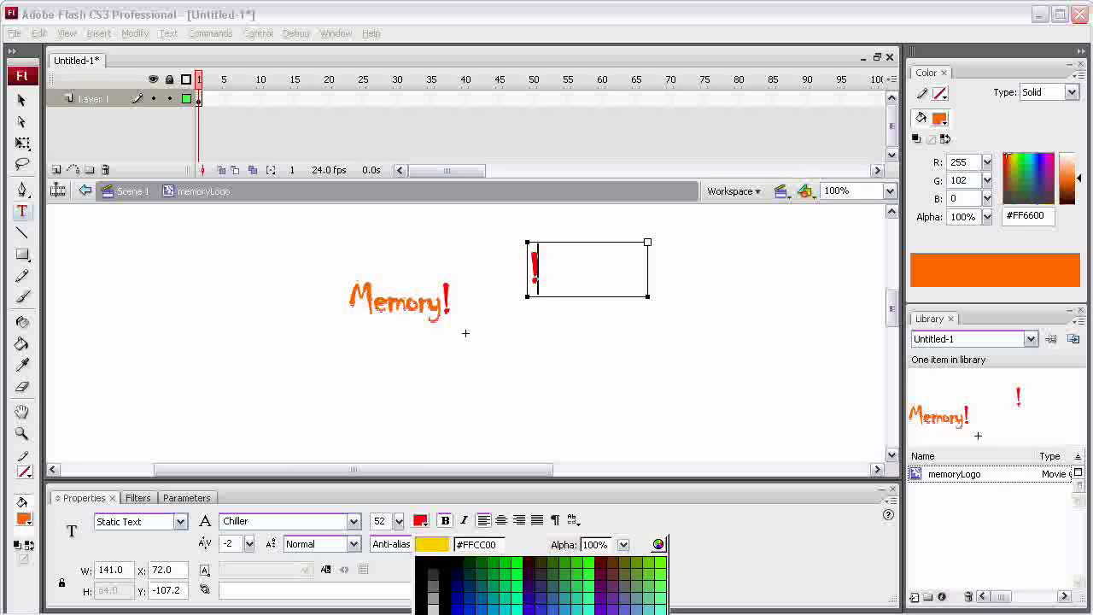
click(648, 614)
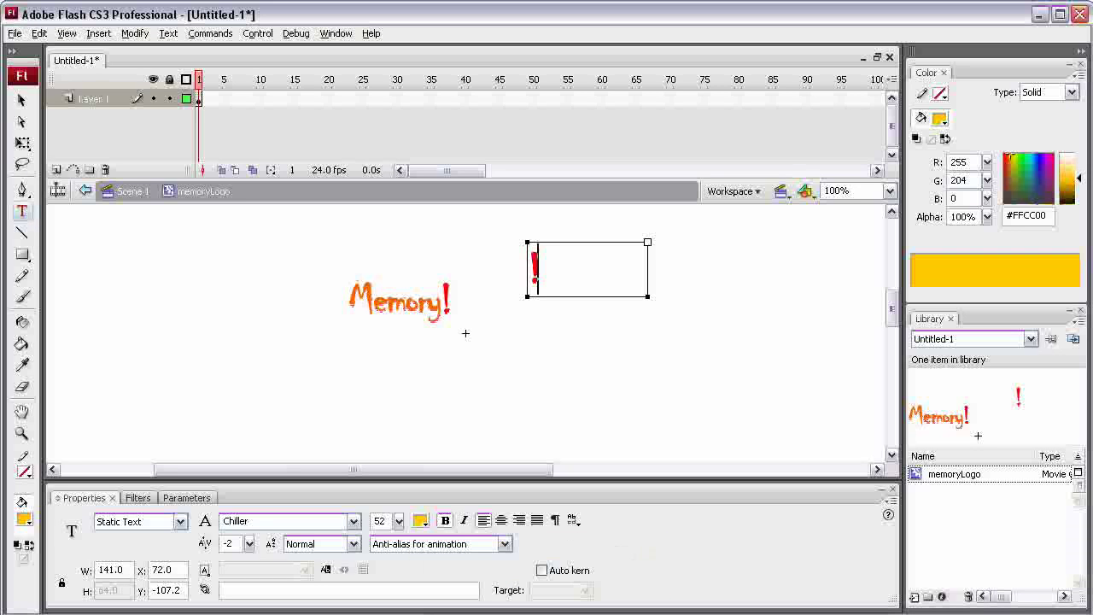
key(shift+Left)
click(421, 521)
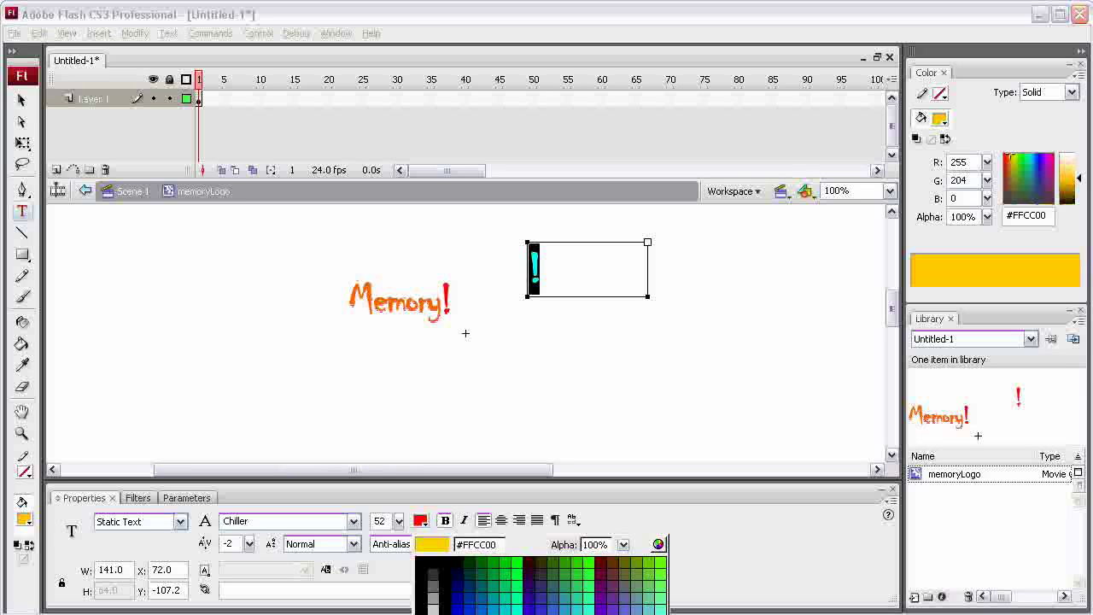
key(Return)
key(Escape)
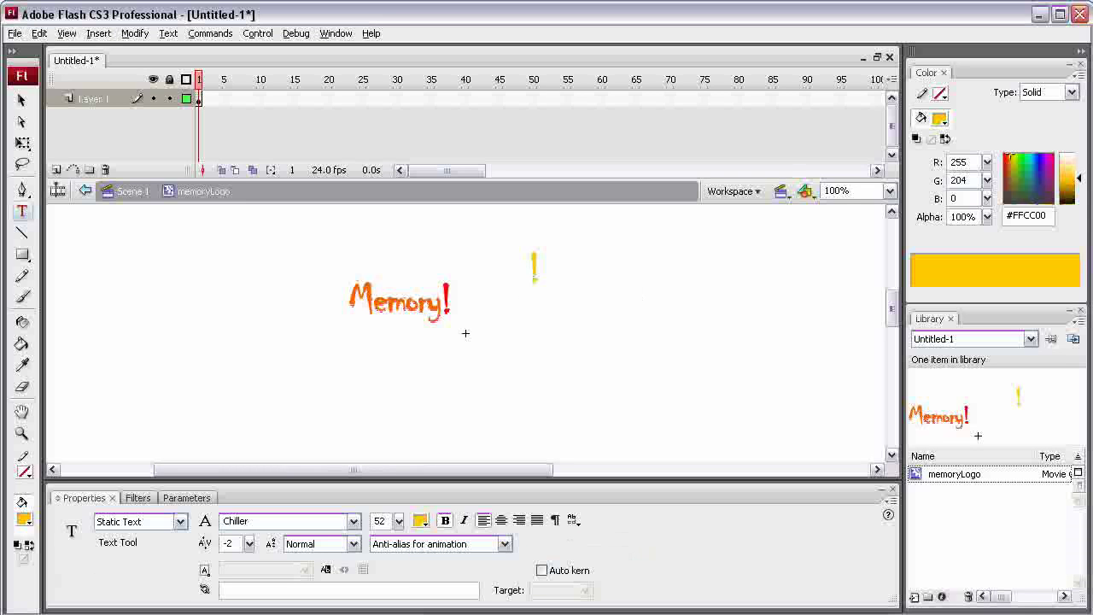
Narrow the text box of the yellow exclamation mark to about 17 px wide
click(536, 268)
drag(647, 242, 547, 242)
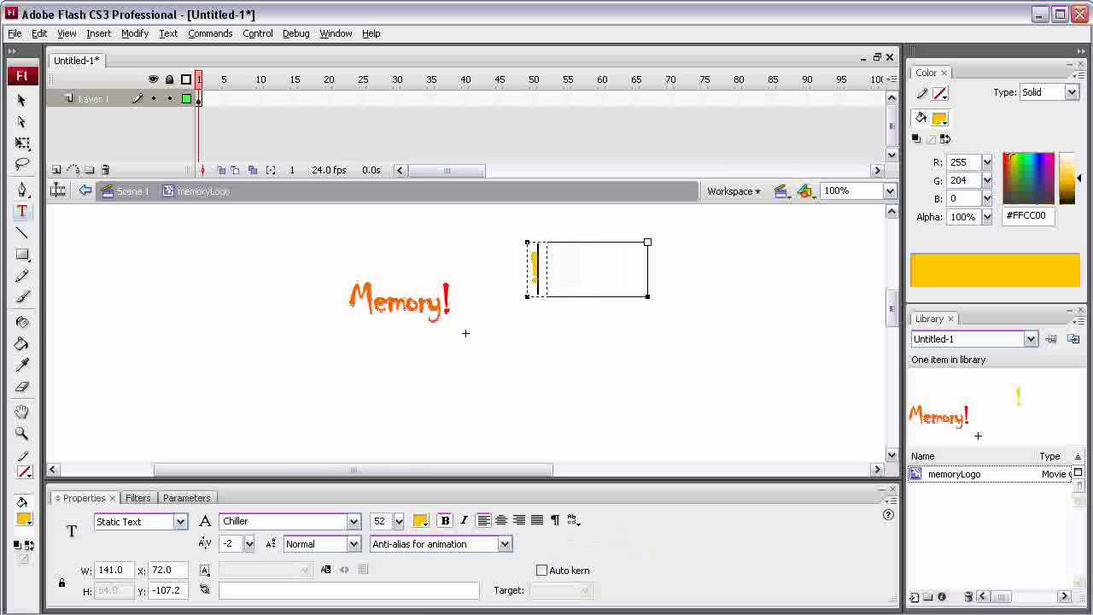
drag(647, 243, 541, 242)
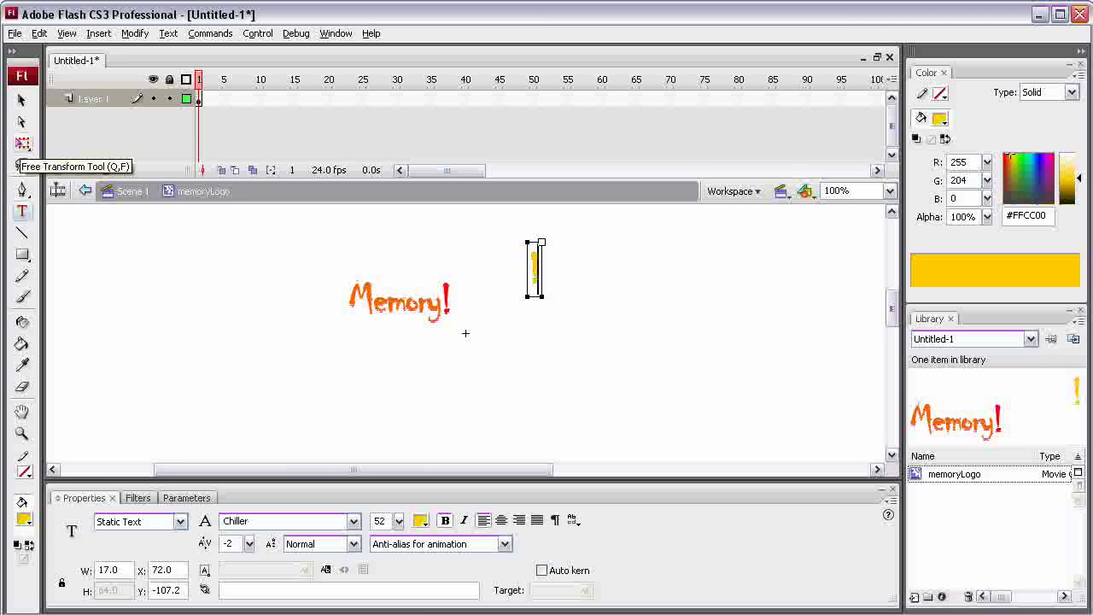
Rotate the yellow exclamation mark to a slightly tilted horizontal stroke and enlarge it to about 338 by 141 px with Free Transform
click(23, 143)
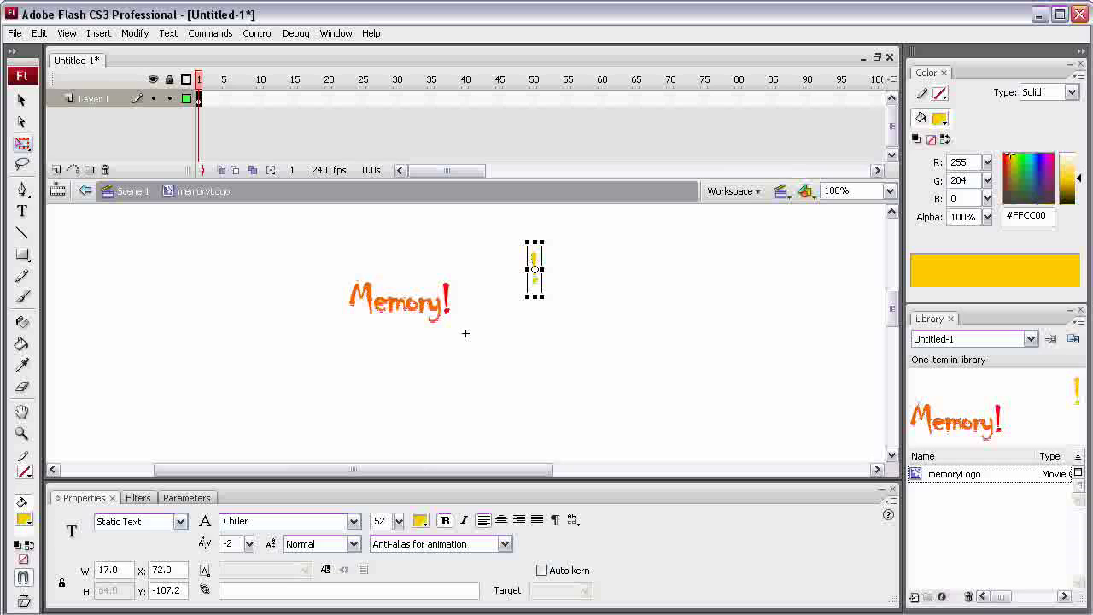
drag(546, 300, 576, 244)
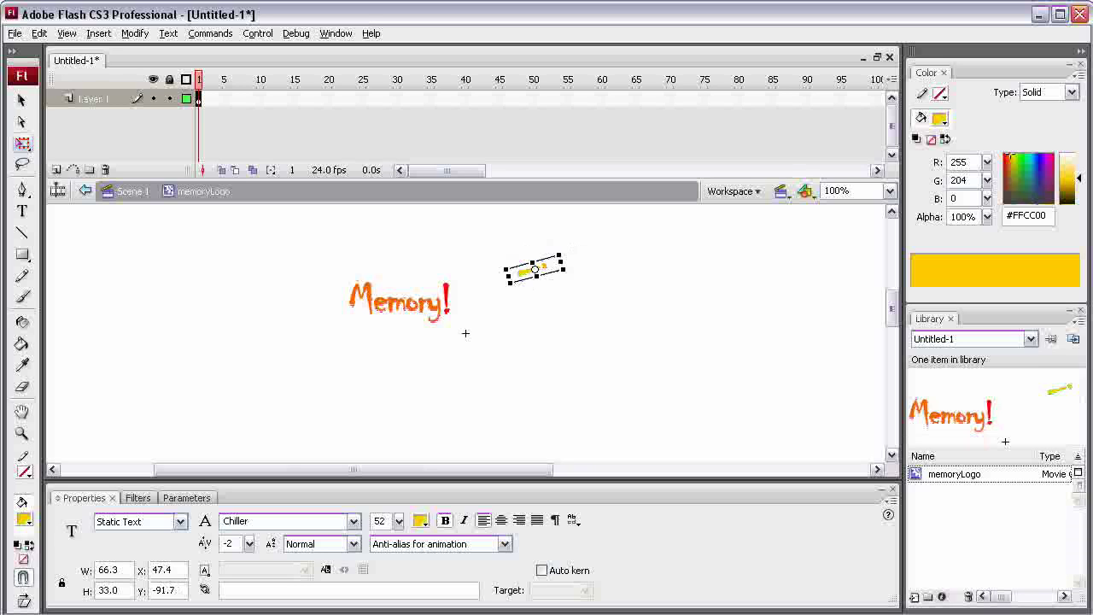
drag(561, 262, 626, 245)
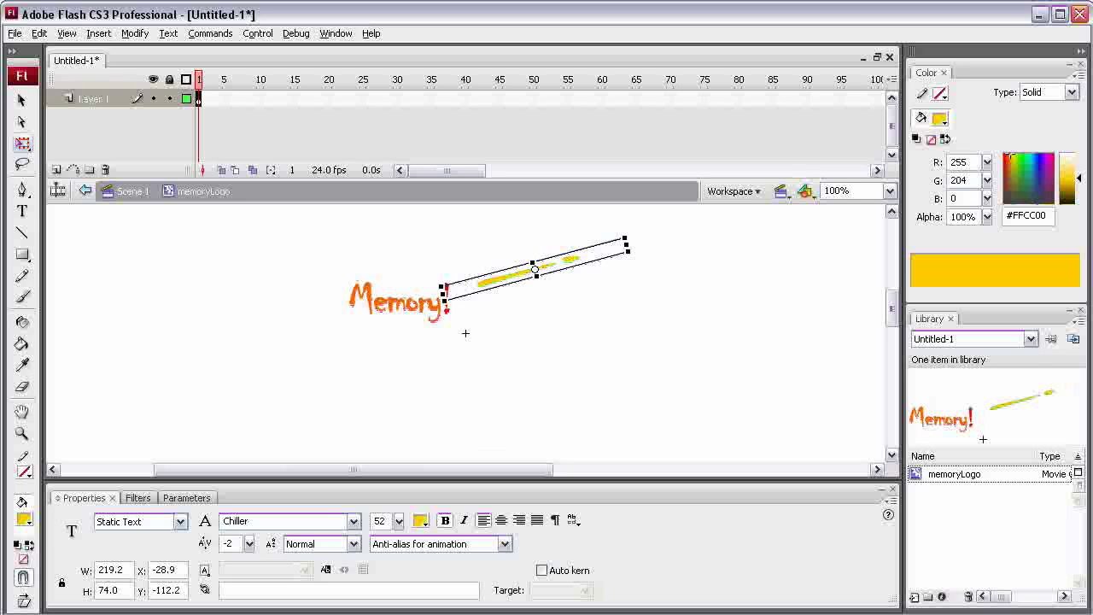
drag(537, 276, 539, 290)
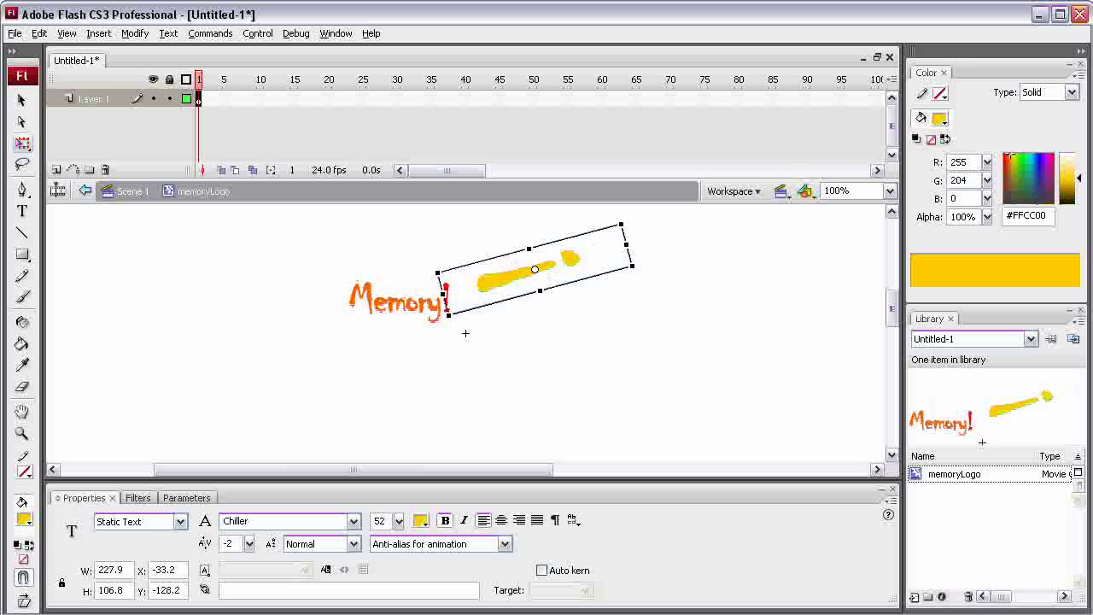
drag(632, 266, 673, 231)
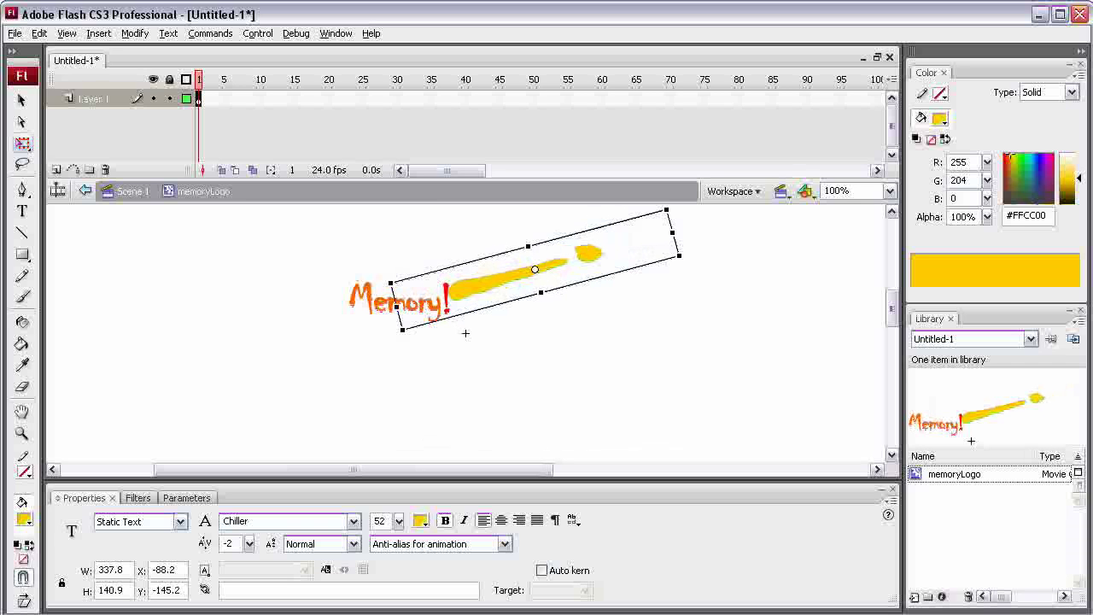
Place the yellow stroke under the "Memory!" text as an underline, reducing its tilt and shrinking it to about 267 by 63 px
mouse_move(513, 275)
mouse_down()
mouse_move(378, 324)
mouse_move(388, 331)
mouse_up()
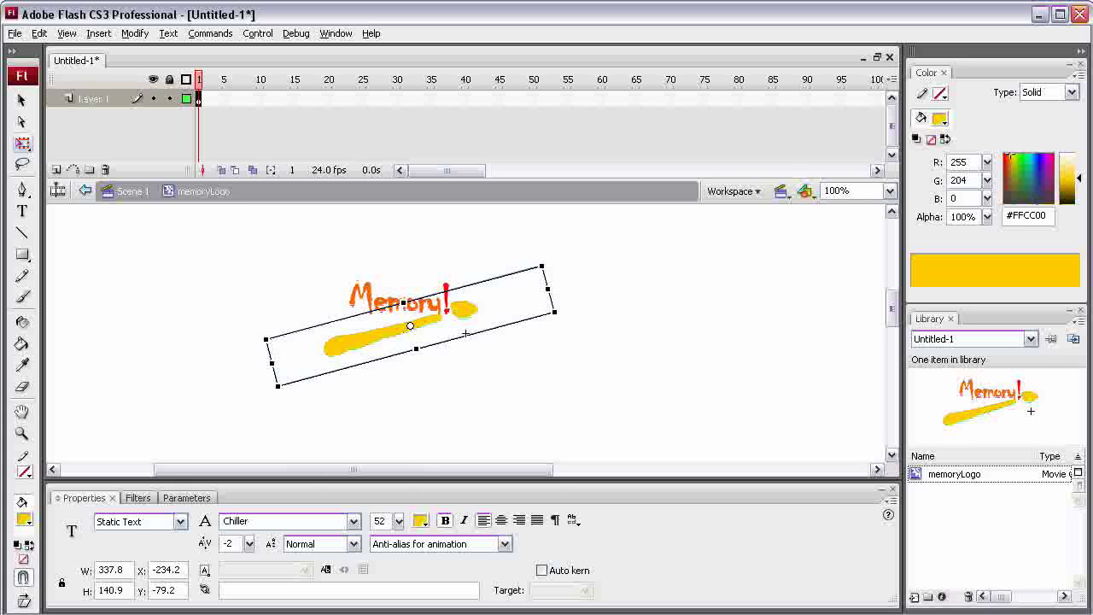
drag(541, 267, 549, 291)
click(546, 277)
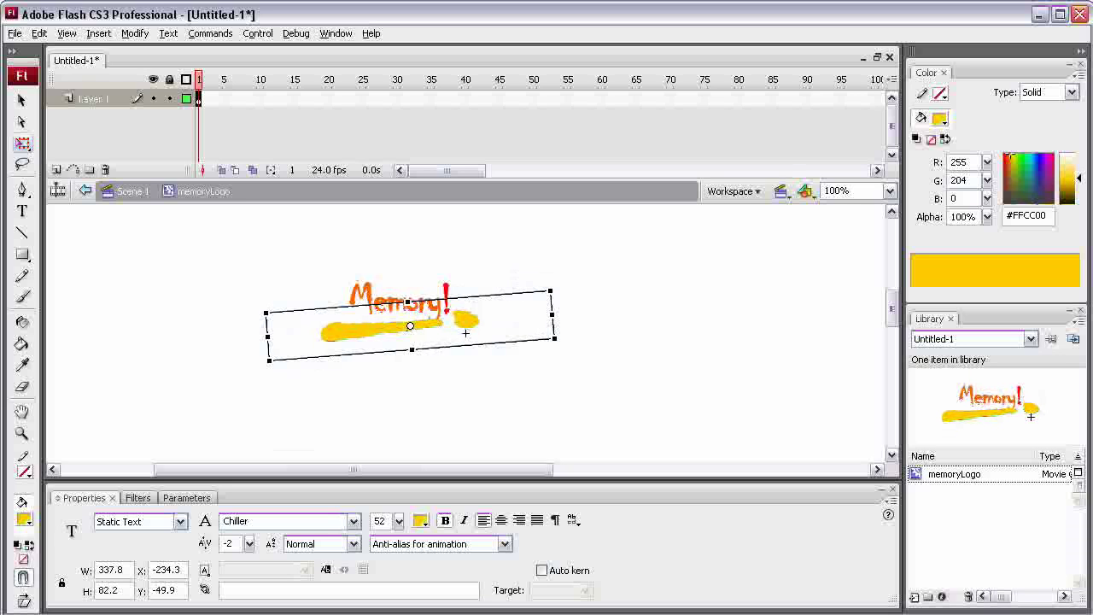
mouse_move(414, 322)
mouse_down()
mouse_move(413, 310)
mouse_move(408, 326)
mouse_up()
drag(547, 316, 516, 318)
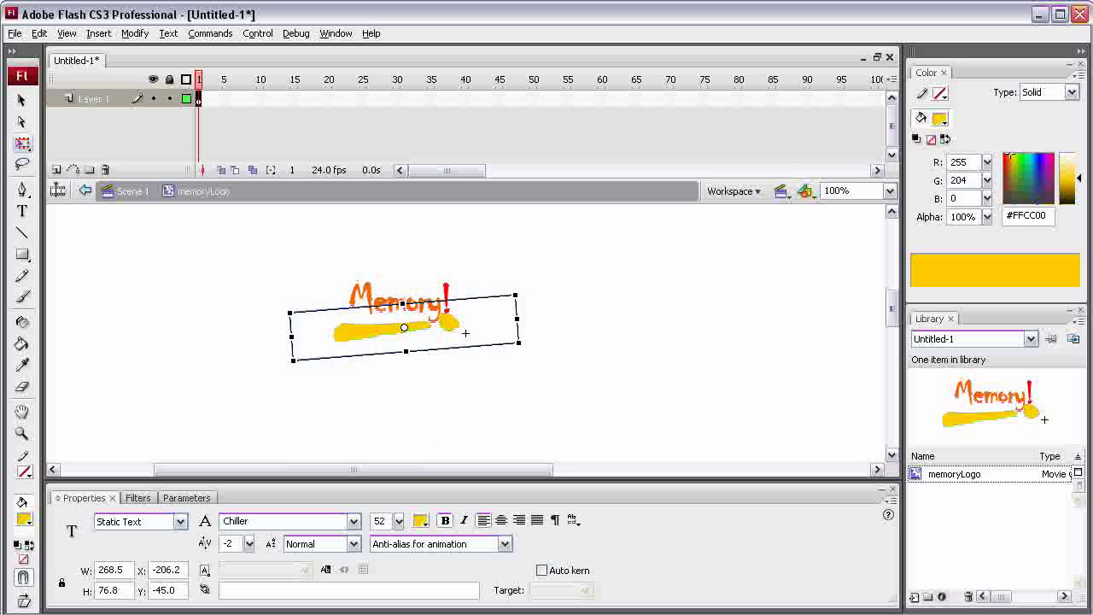
drag(406, 351, 407, 313)
click(465, 333)
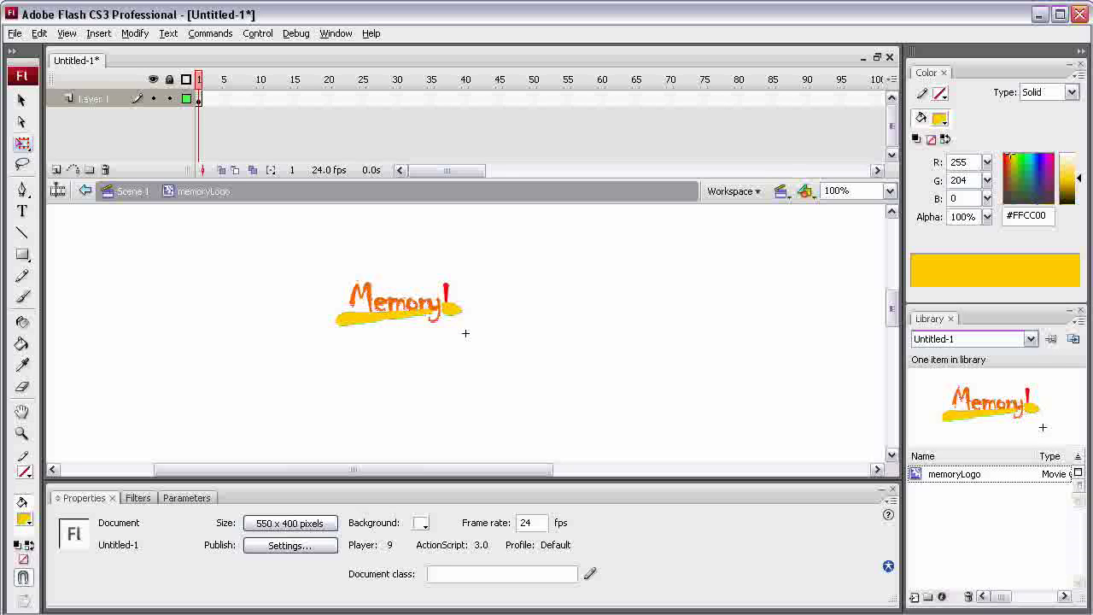
Send the yellow underline stroke to the back, behind the "Memory!" text
click(431, 318)
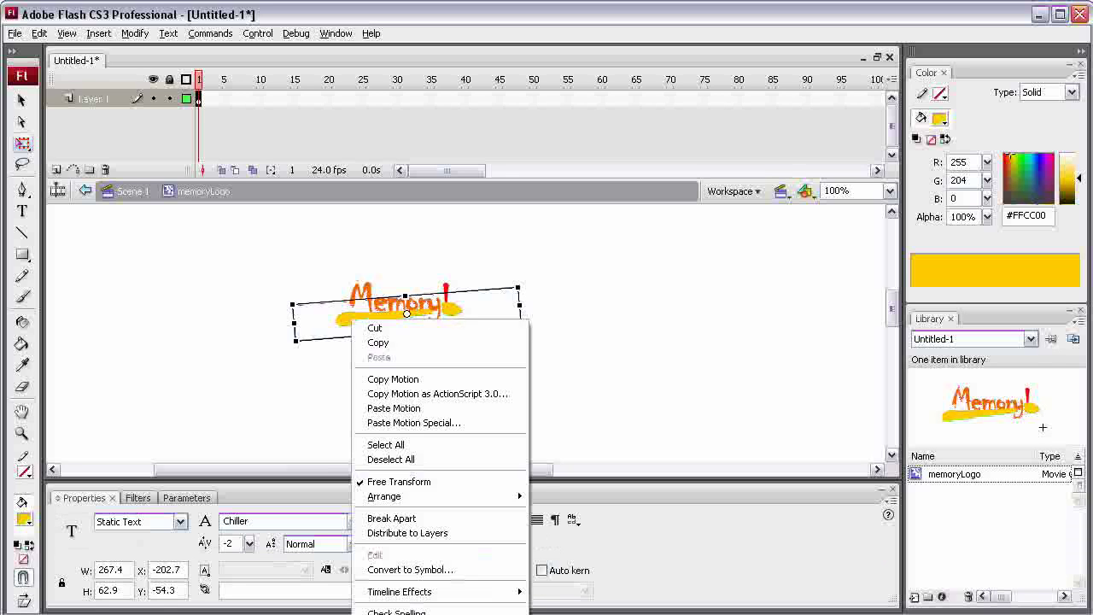
right_click(355, 320)
mouse_move(444, 496)
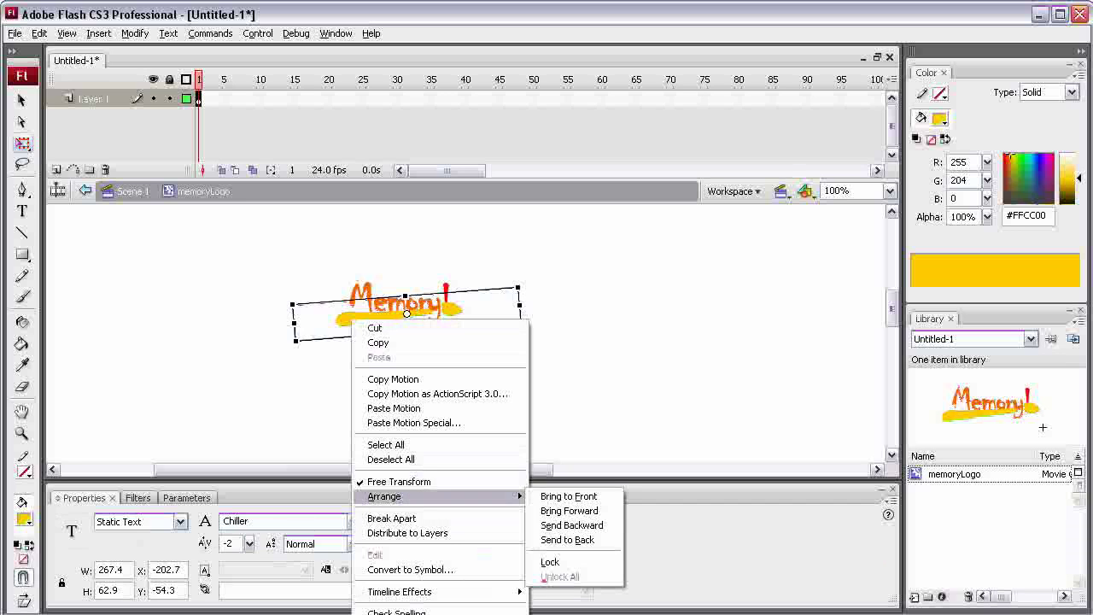
click(567, 539)
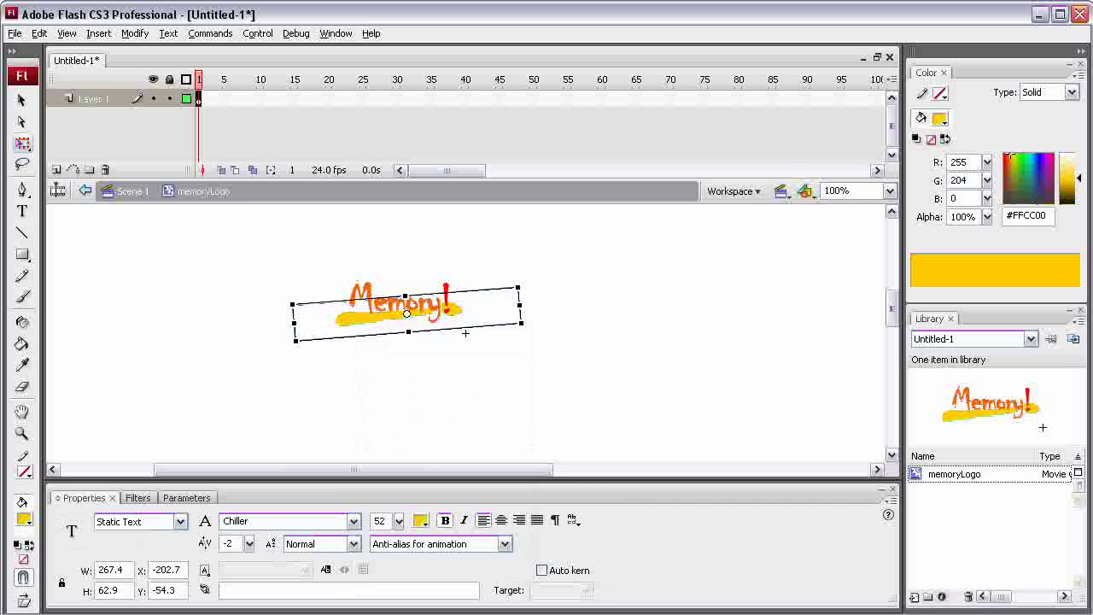
click(466, 333)
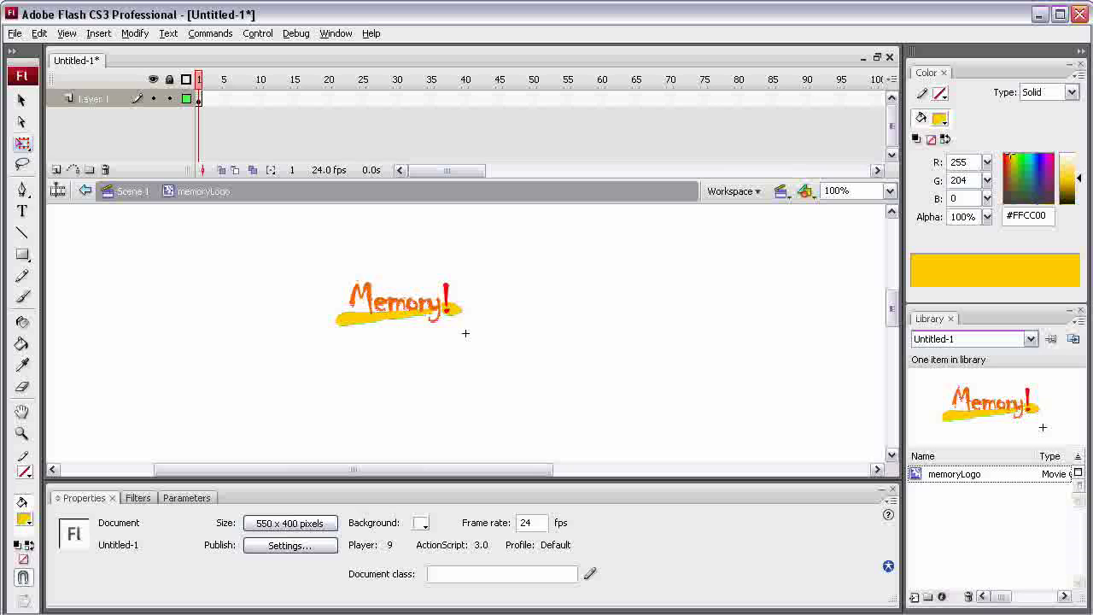
Return to Scene 1 and create a new movie clip symbol named mcStartScreen in the library
click(133, 191)
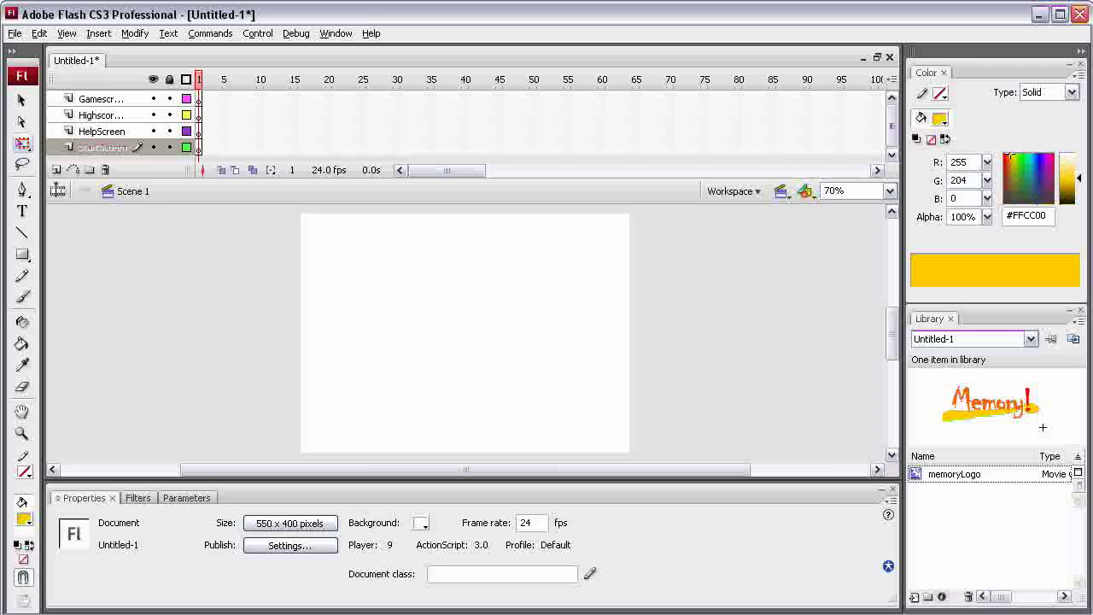
right_click(938, 521)
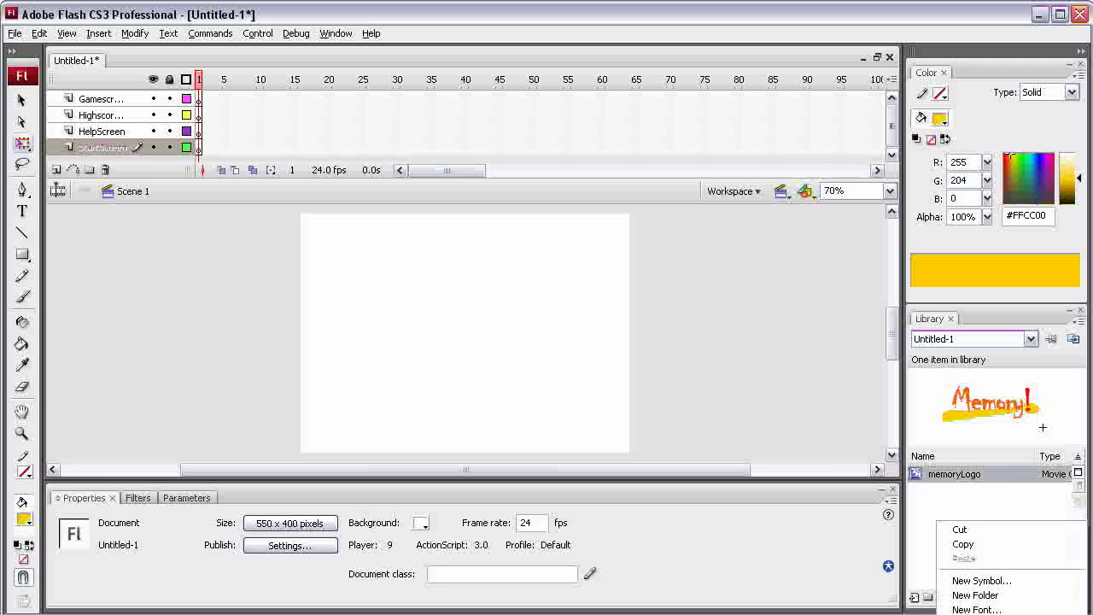
click(982, 580)
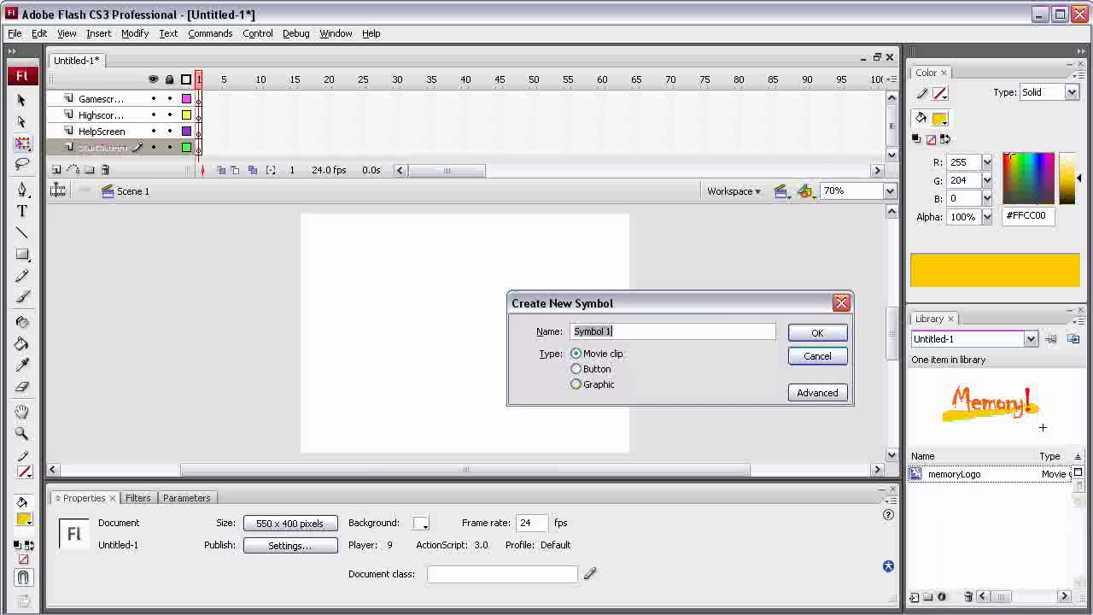
key(Tab)
key(shift+Tab)
text(star)
key(BackSpace)
key(BackSpace)
key(BackSpace)
key(BackSpace)
text(mcStartScreen)
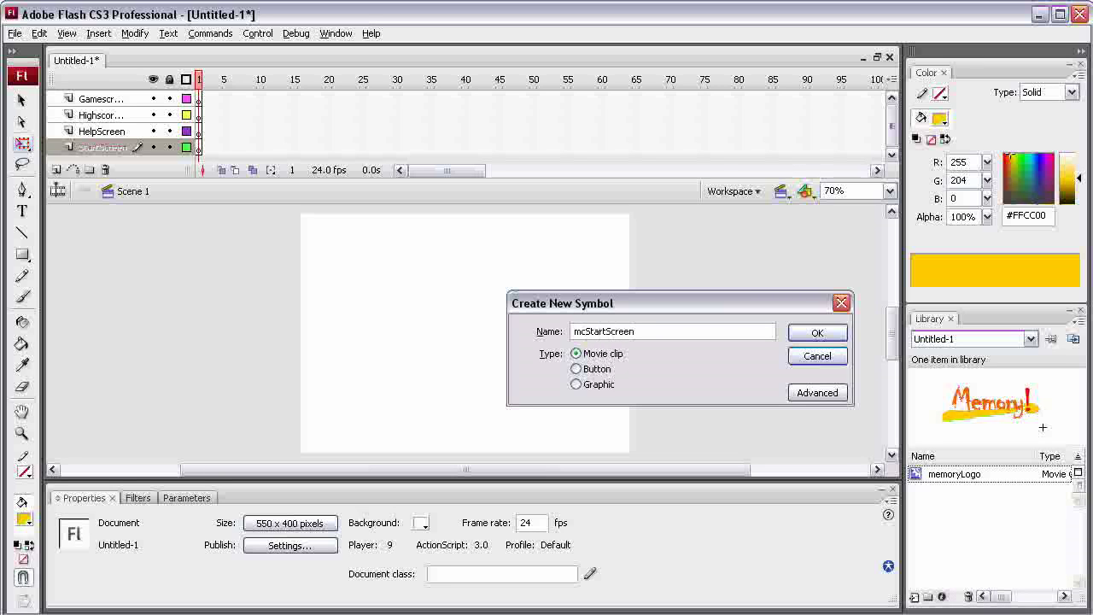
key(Return)
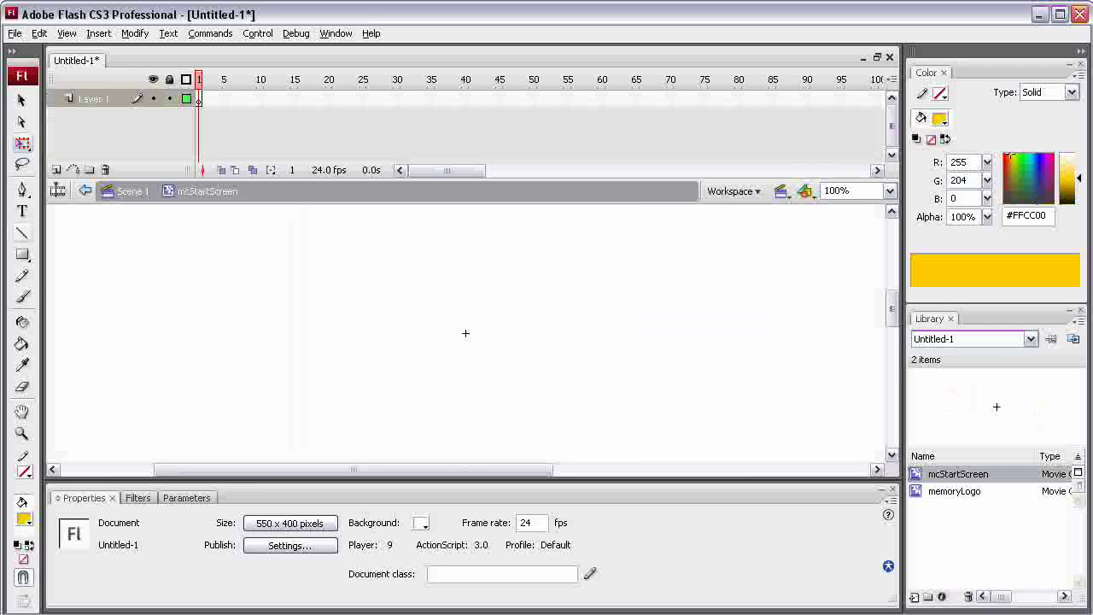
Draw a green #009900 rectangle about 201 by 167 px around the registration point of mcStartScreen
click(23, 254)
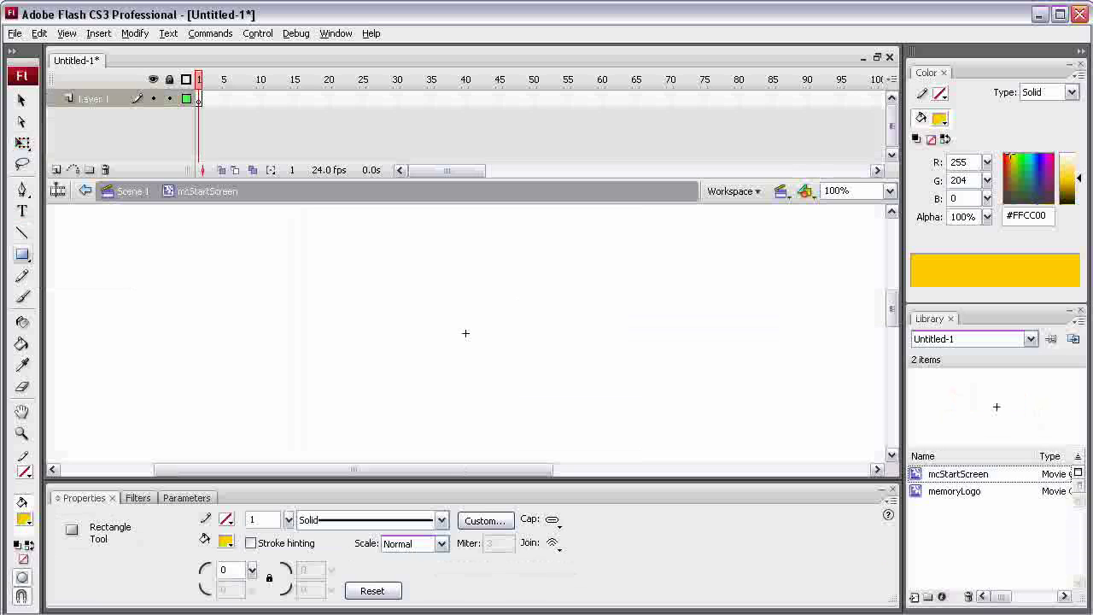
click(225, 541)
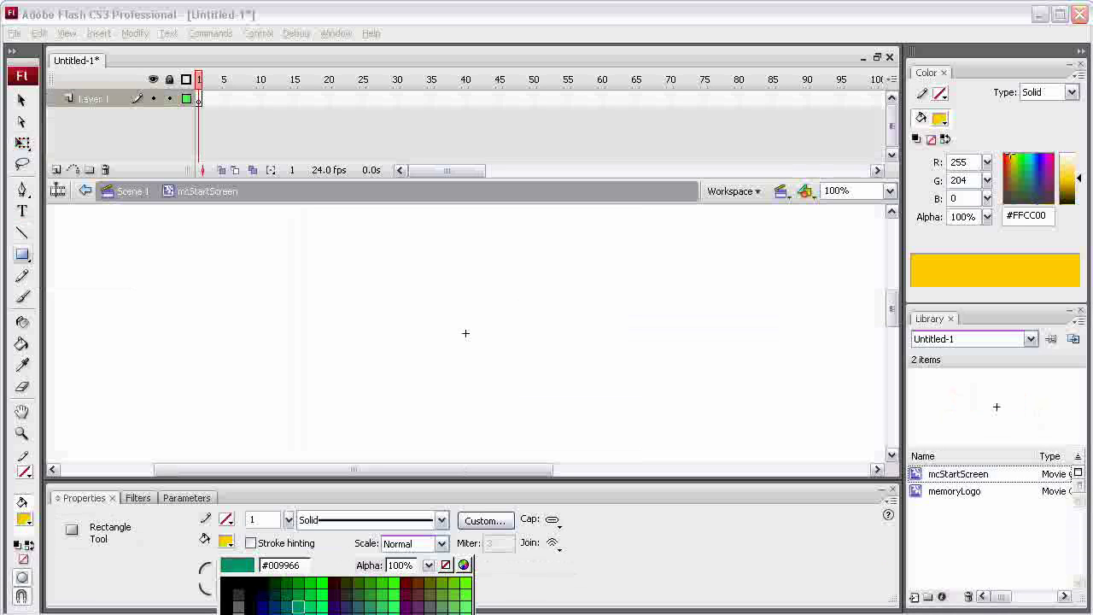
click(298, 583)
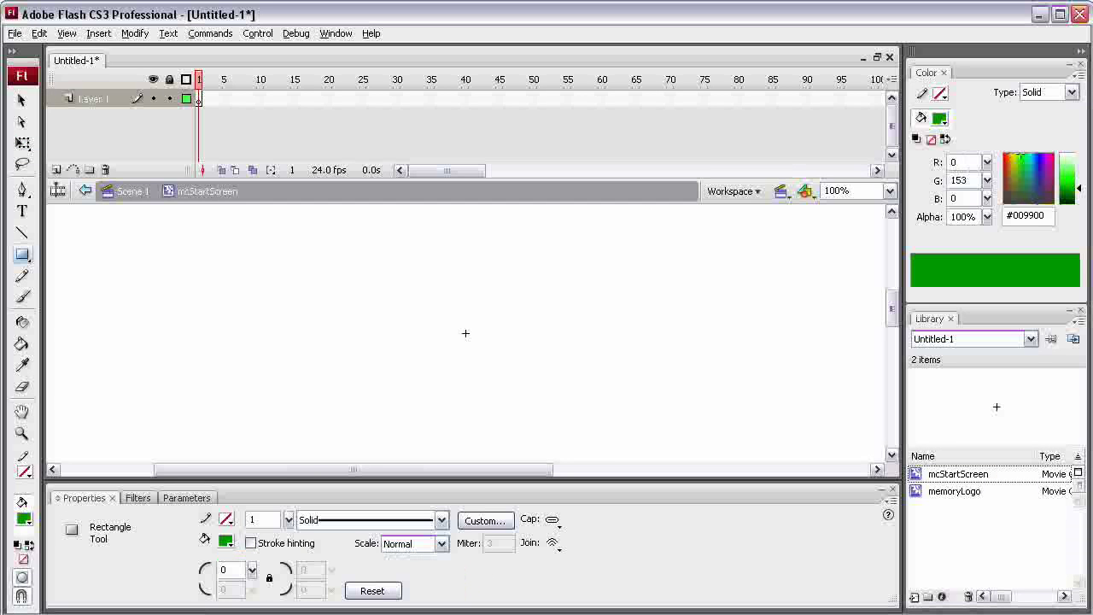
drag(383, 284, 554, 427)
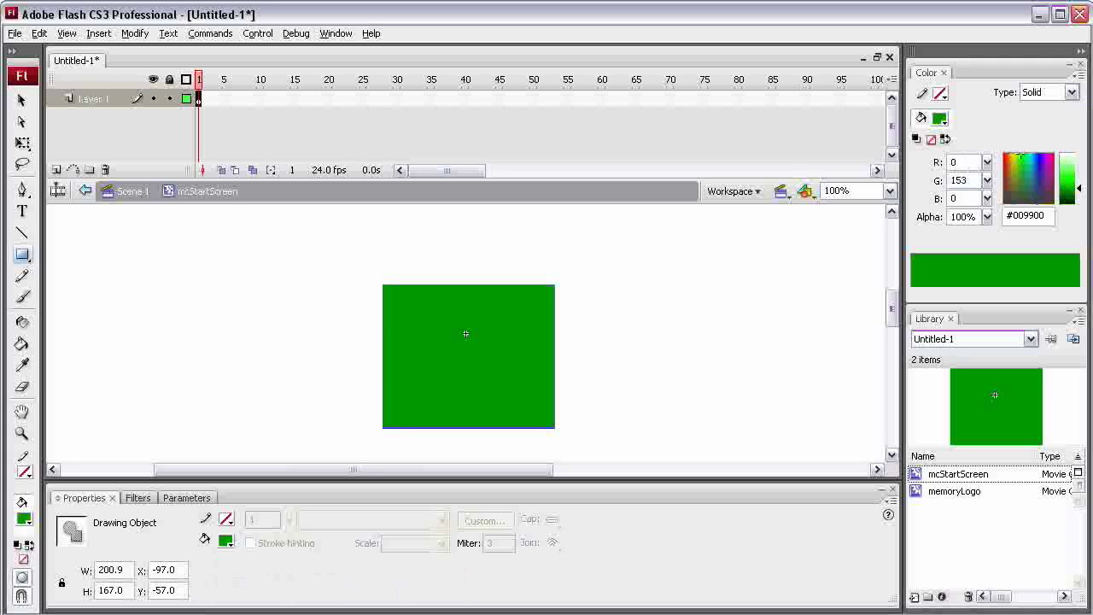
Set the green rectangle's size to 550 by 400 px
key(v)
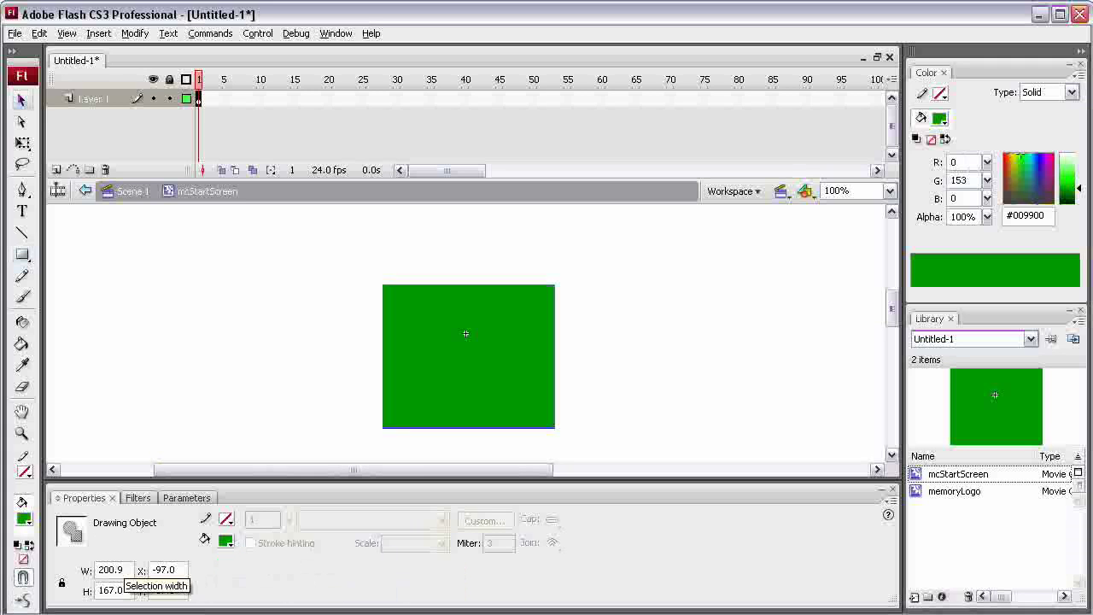
click(111, 569)
text(550)
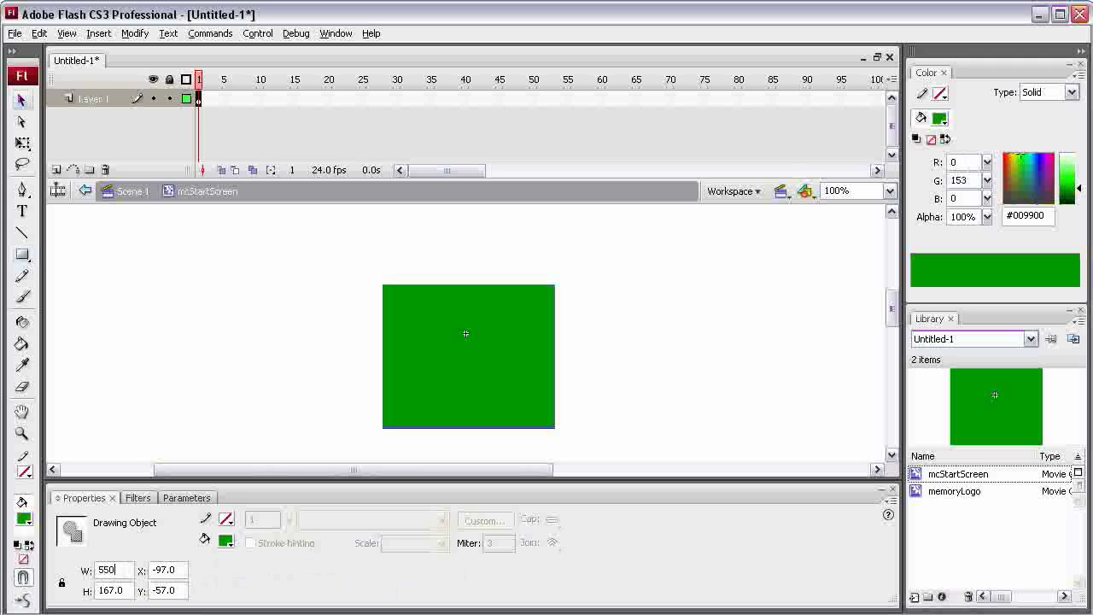
key(Tab)
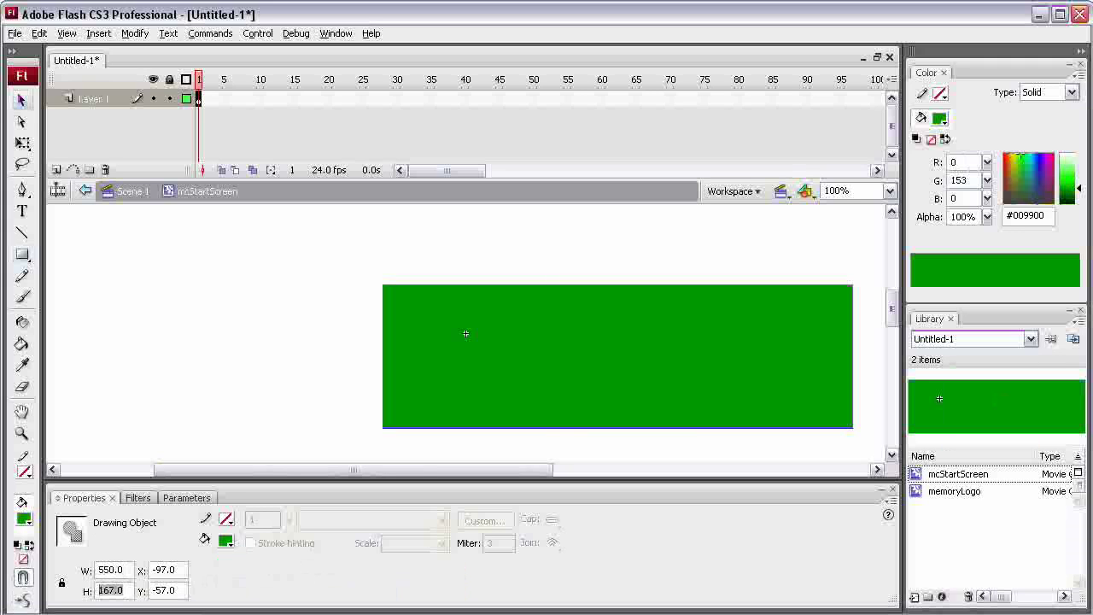
text(400)
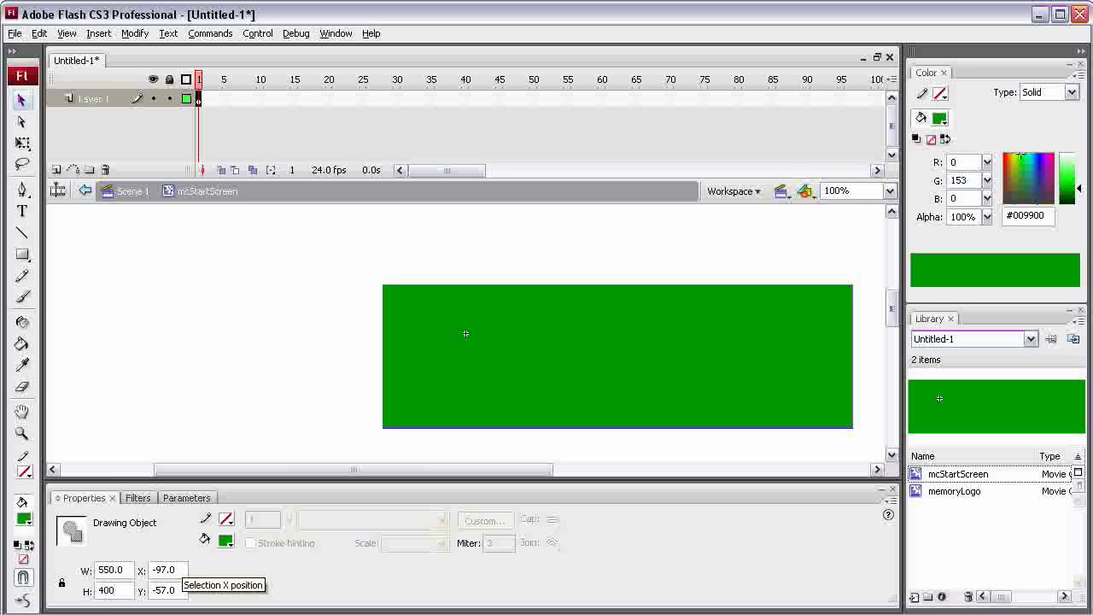
key(Tab)
Position the green rectangle at X 0, Y 0 and deselect it
key(Tab)
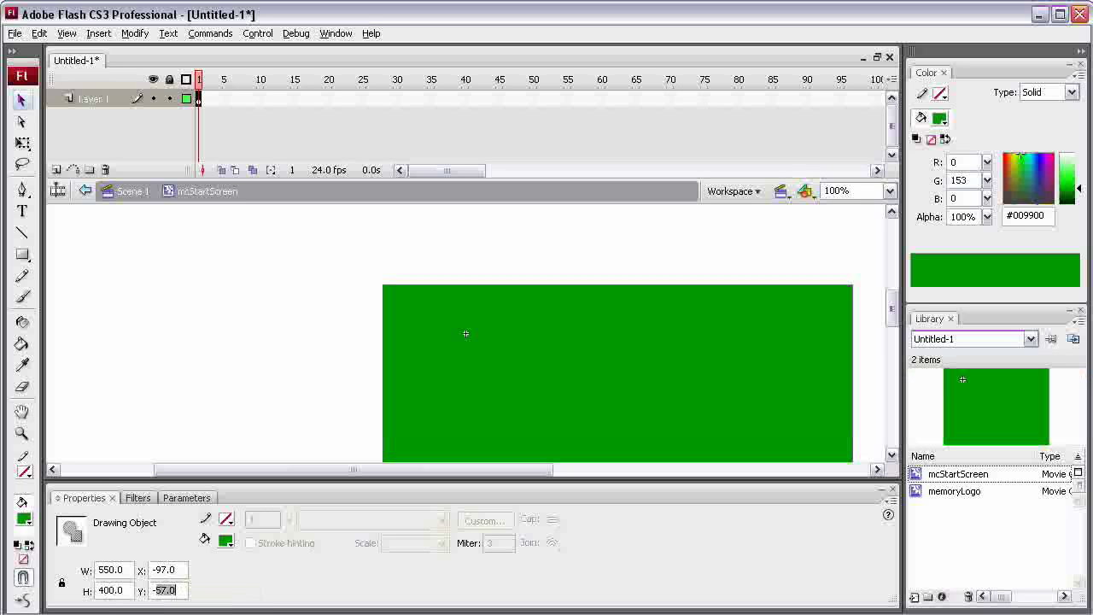
key(shift+Tab)
text(0)
key(Tab)
text(0)
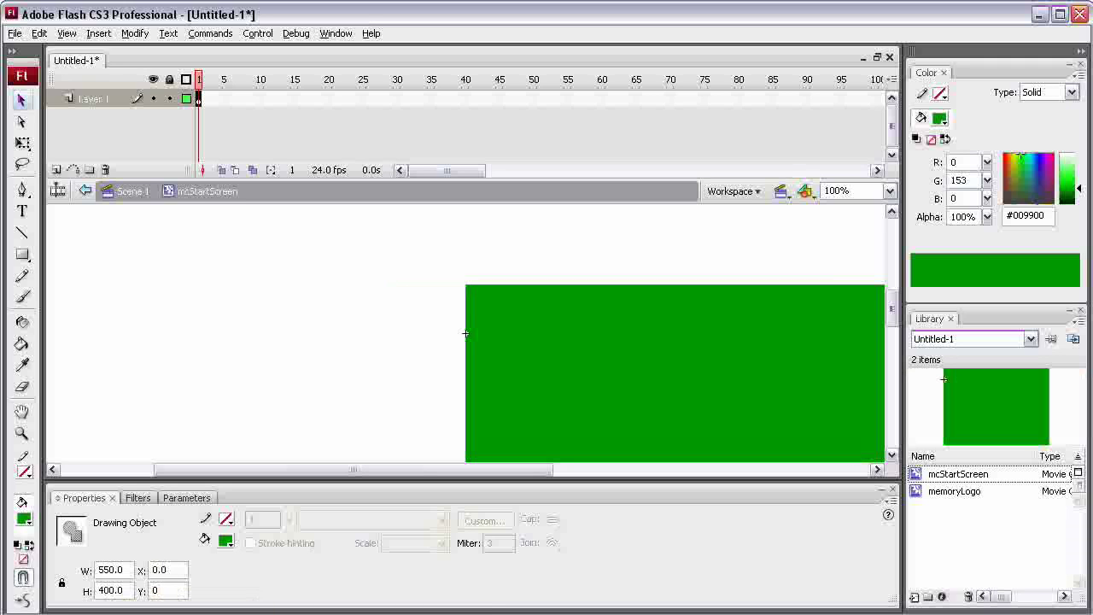
click(273, 368)
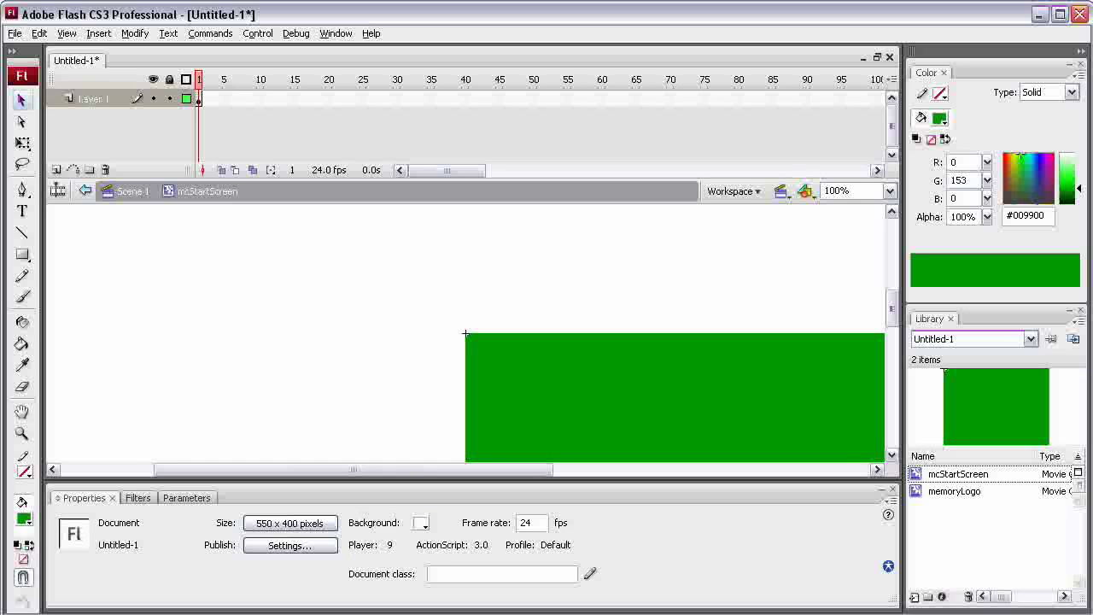
Select the green rectangle and change its fill type to Linear gradient
drag(353, 470, 474, 469)
drag(892, 308, 891, 328)
click(512, 333)
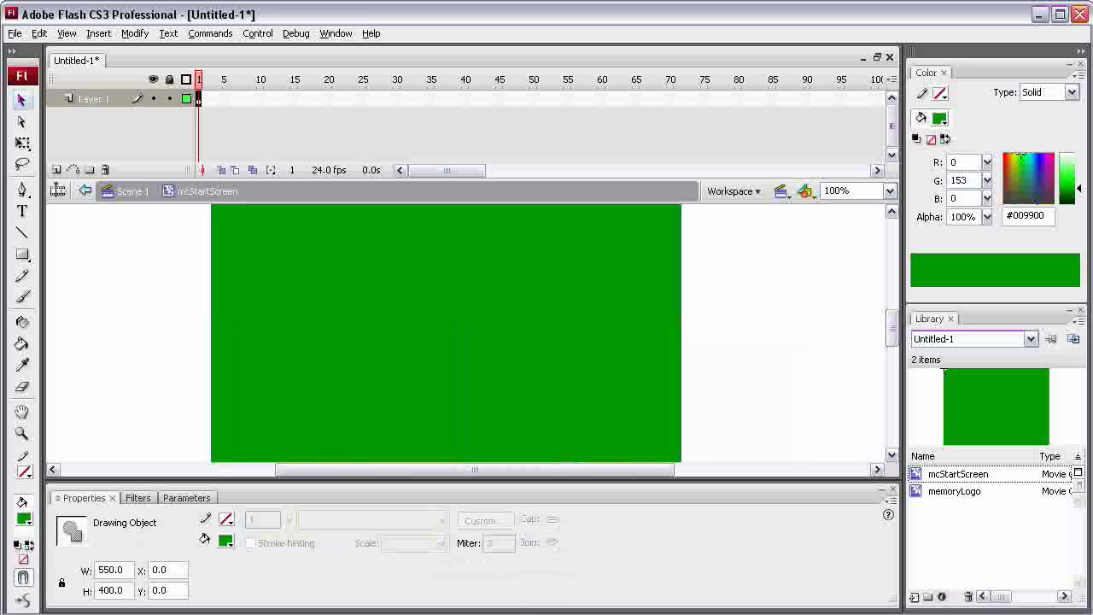
drag(928, 72, 927, 71)
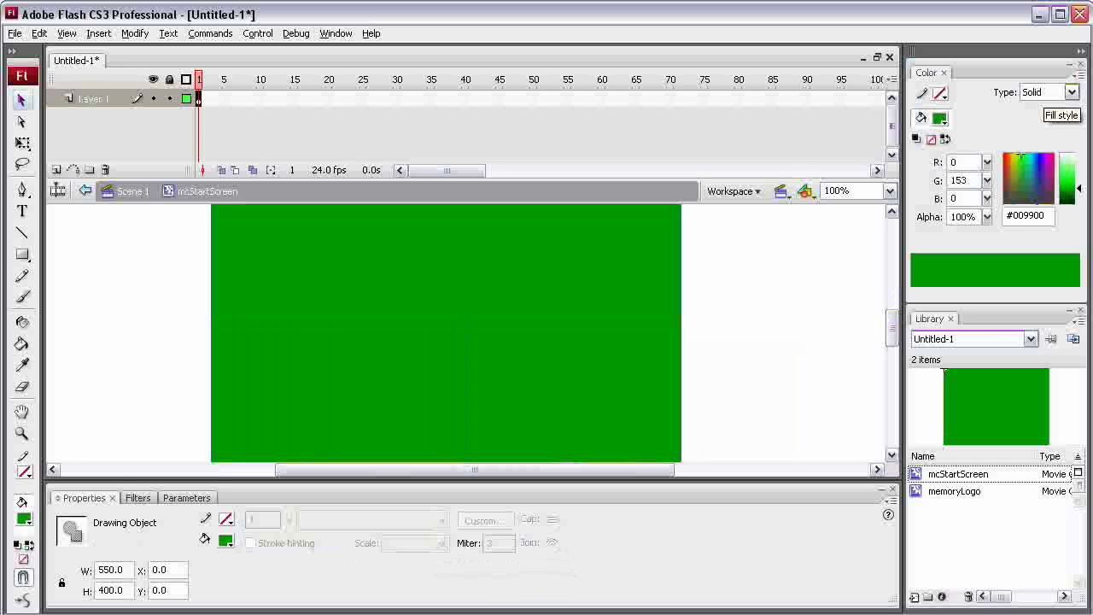
click(1059, 92)
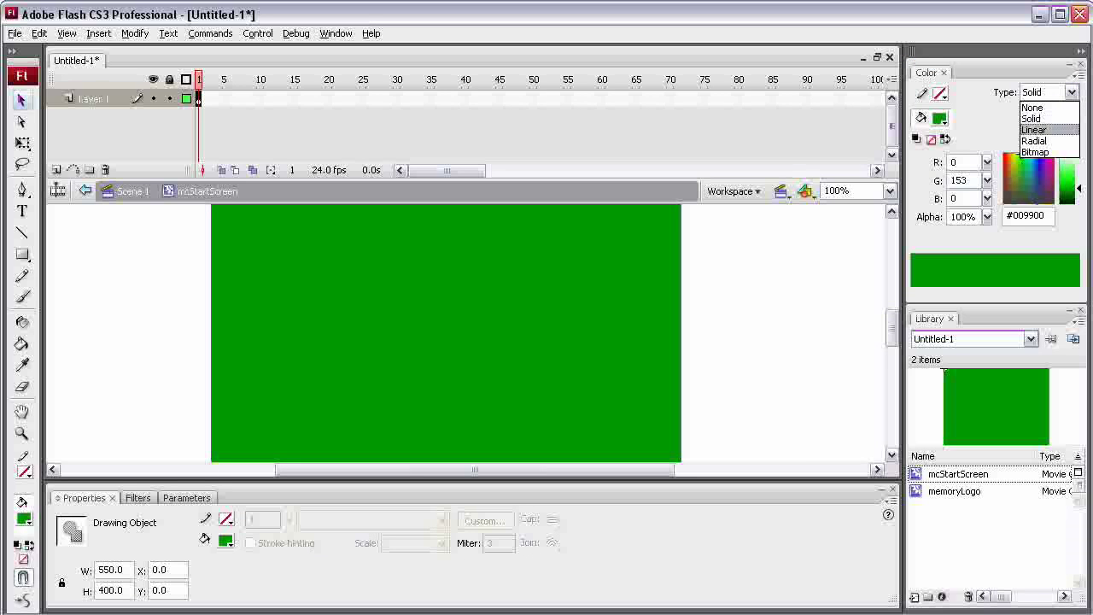
click(1034, 130)
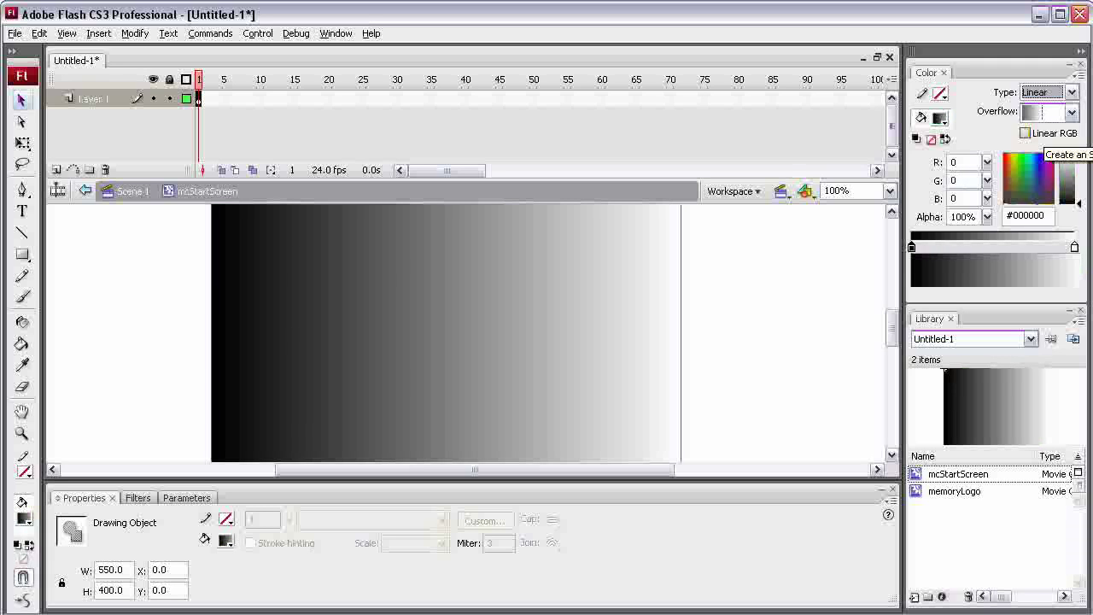
Colour the rectangle's linear gradient from dark green #094B01 at the start to light green #37C862 at the end
click(1075, 246)
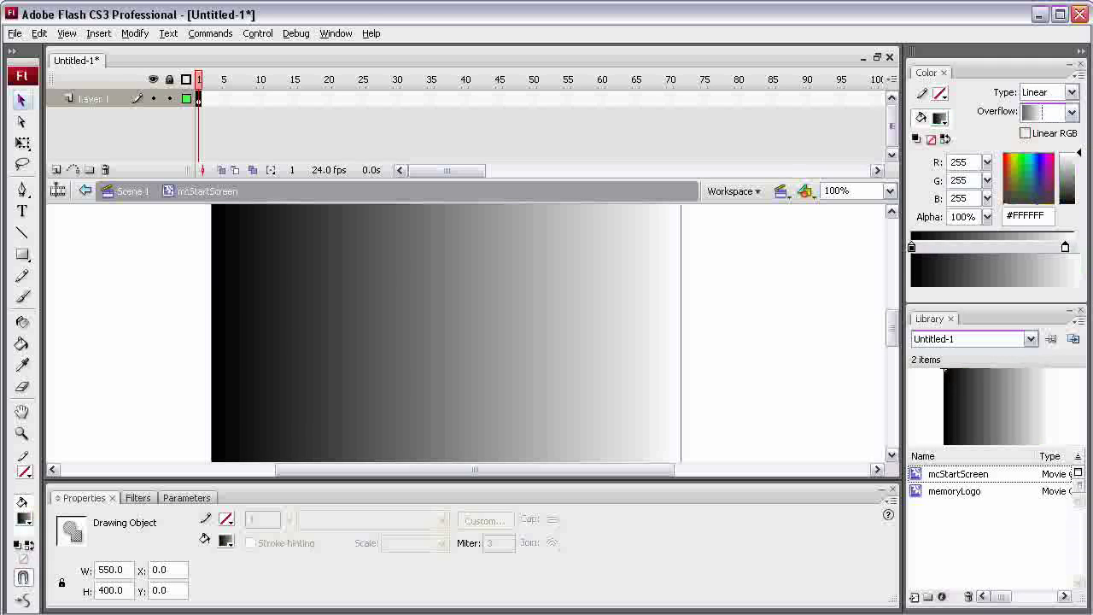
click(911, 247)
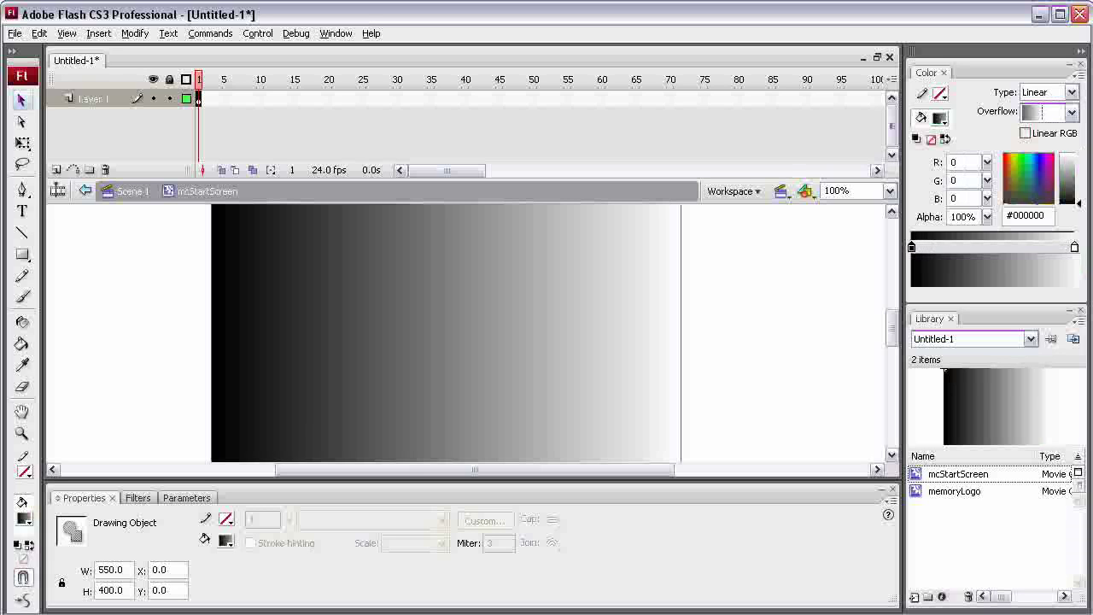
click(1019, 156)
drag(1079, 193, 1079, 197)
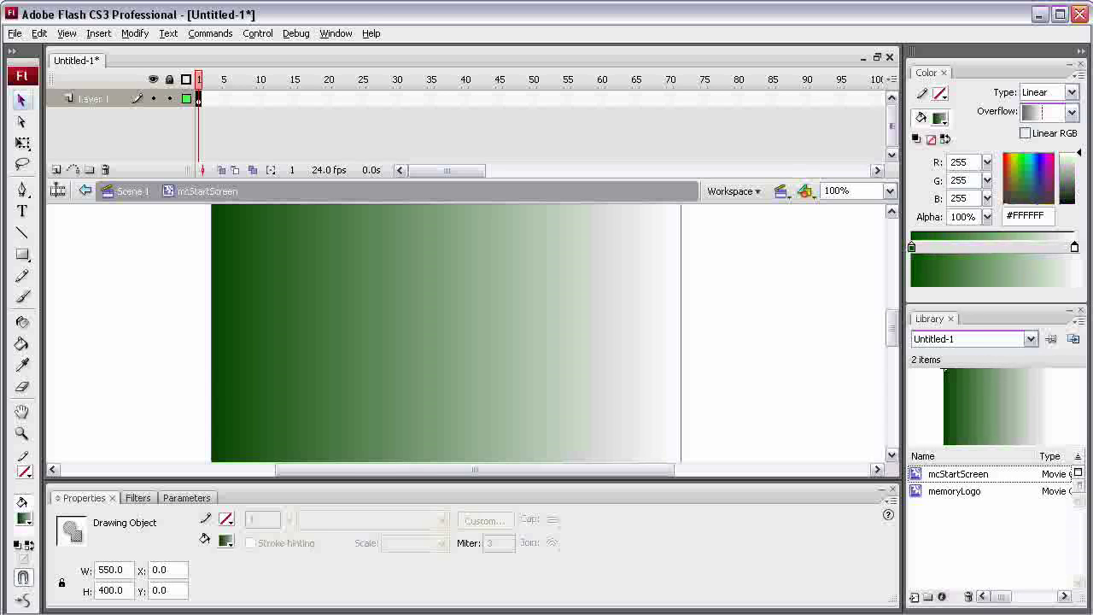
click(1023, 176)
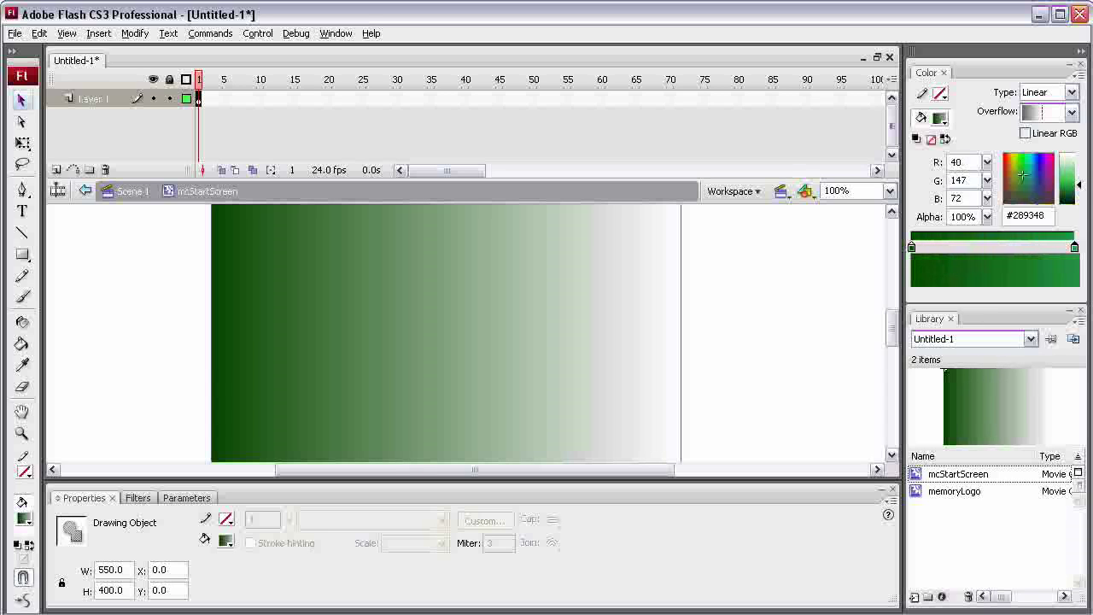
drag(1078, 185, 1079, 179)
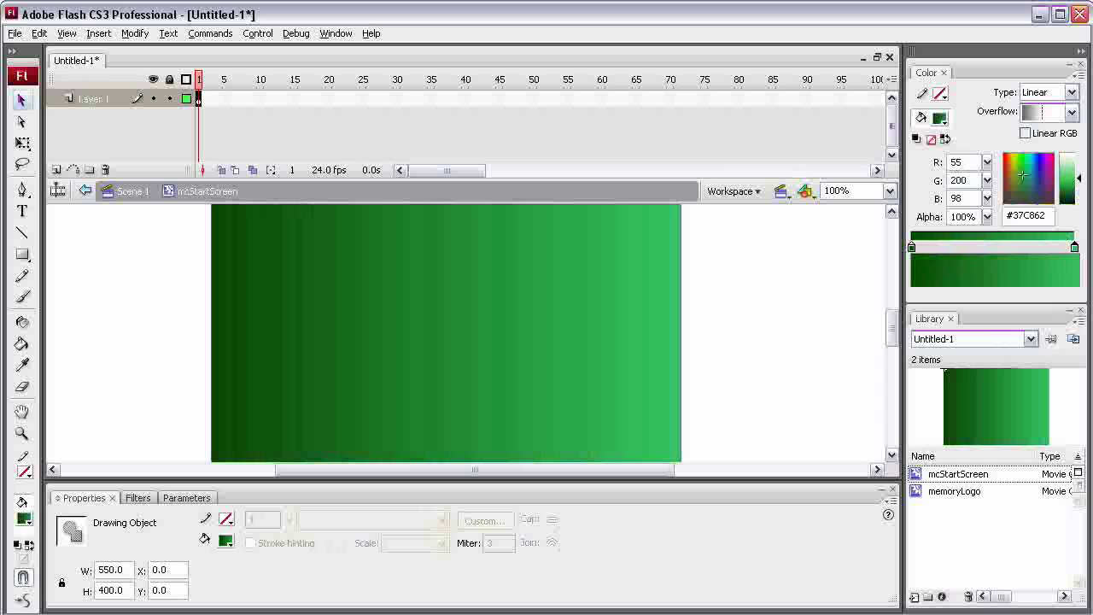
Try moving the dark green gradient stop to the middle and reversing the colour order, and restore the original stops
click(911, 246)
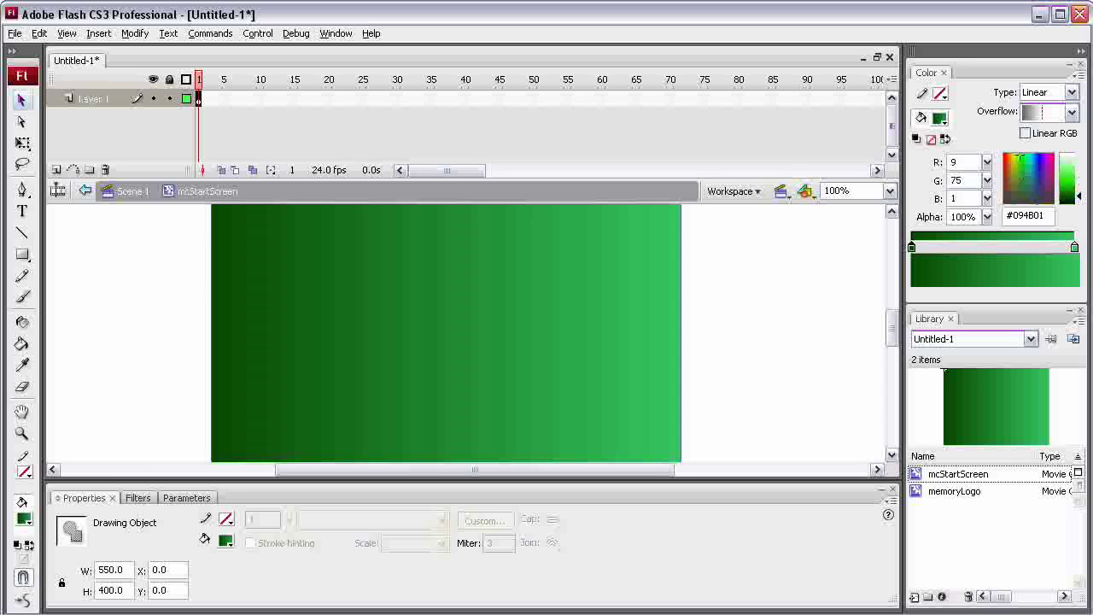
drag(911, 246, 990, 247)
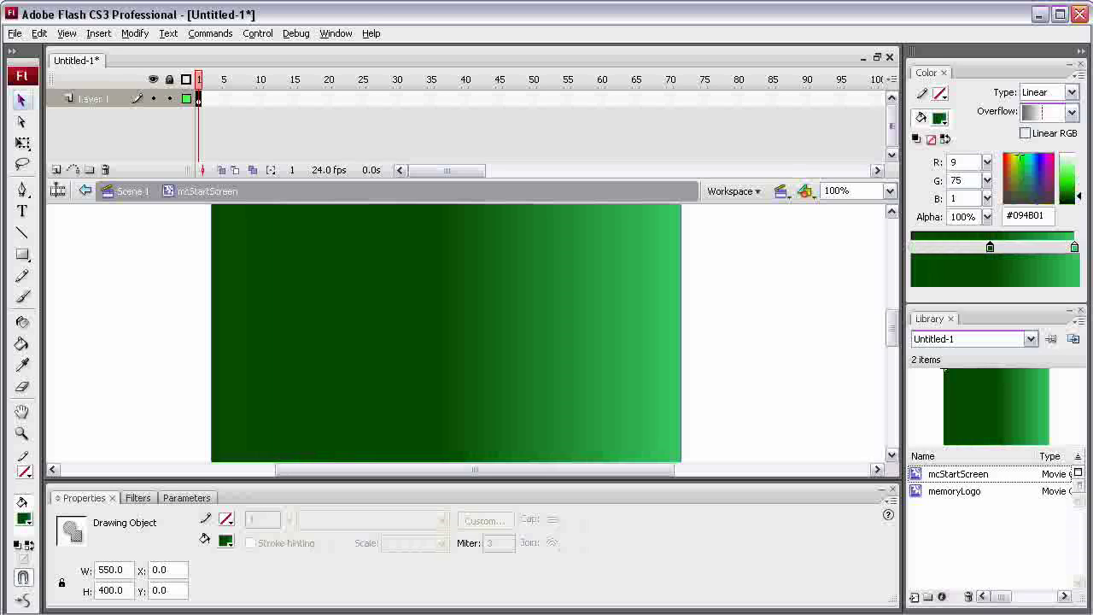
drag(990, 247, 997, 247)
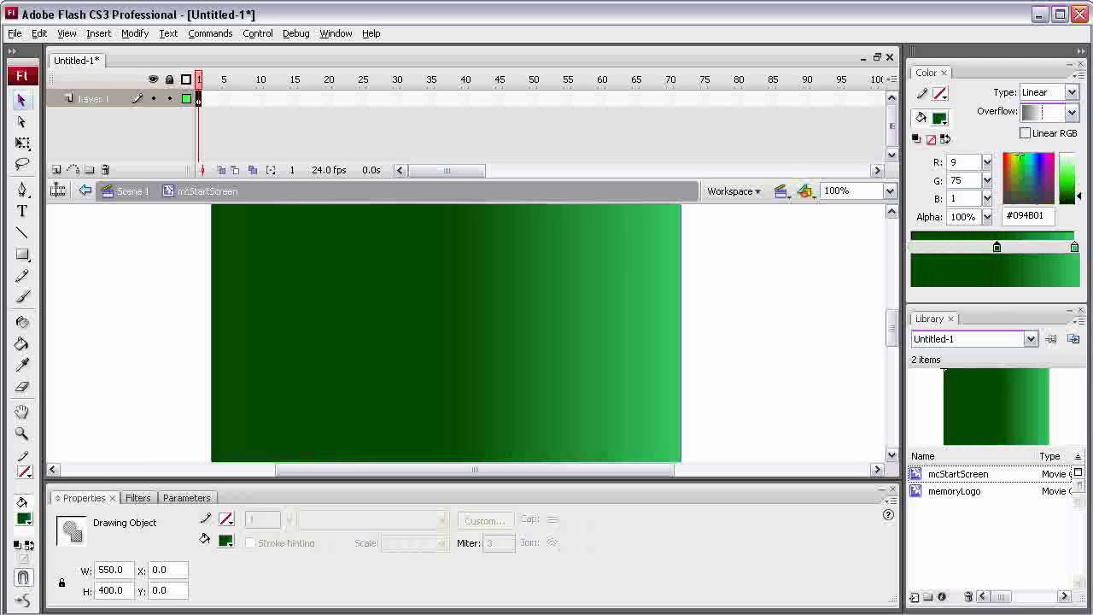
mouse_move(1075, 246)
mouse_down()
mouse_move(912, 247)
mouse_move(1075, 247)
mouse_up()
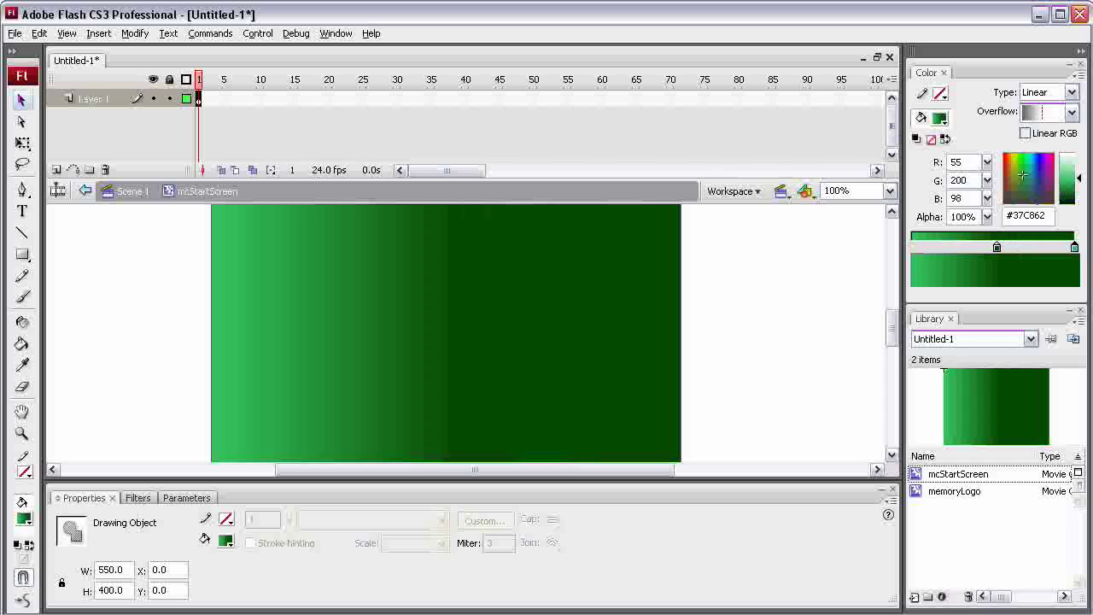
drag(997, 247, 911, 247)
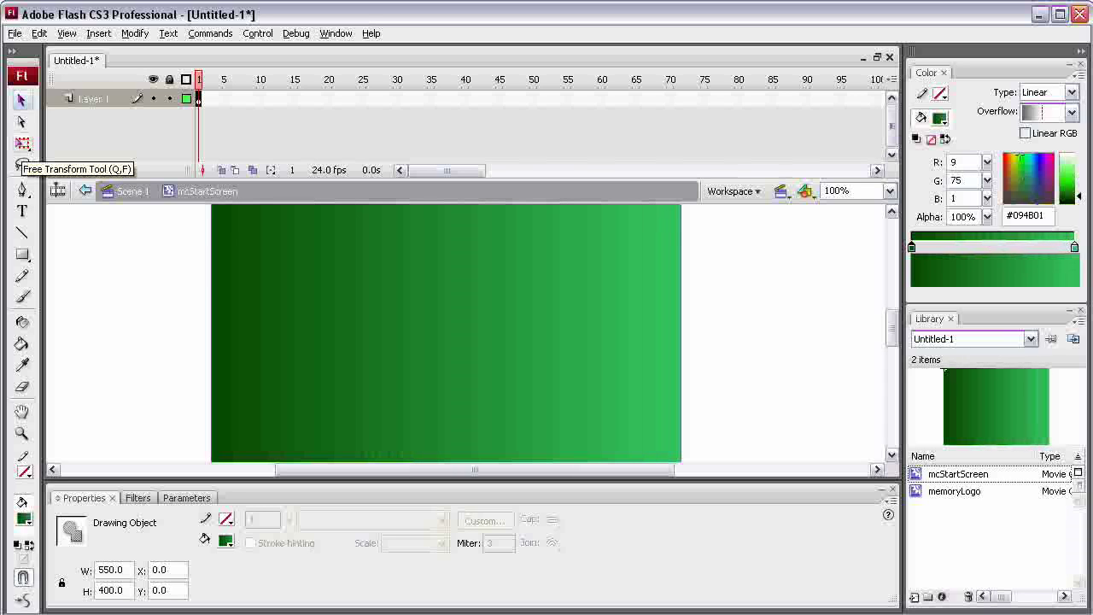
Rotate the rectangle's gradient 90 degrees with the Gradient Transform tool so it runs from dark at the top to light at the bottom
click(22, 144)
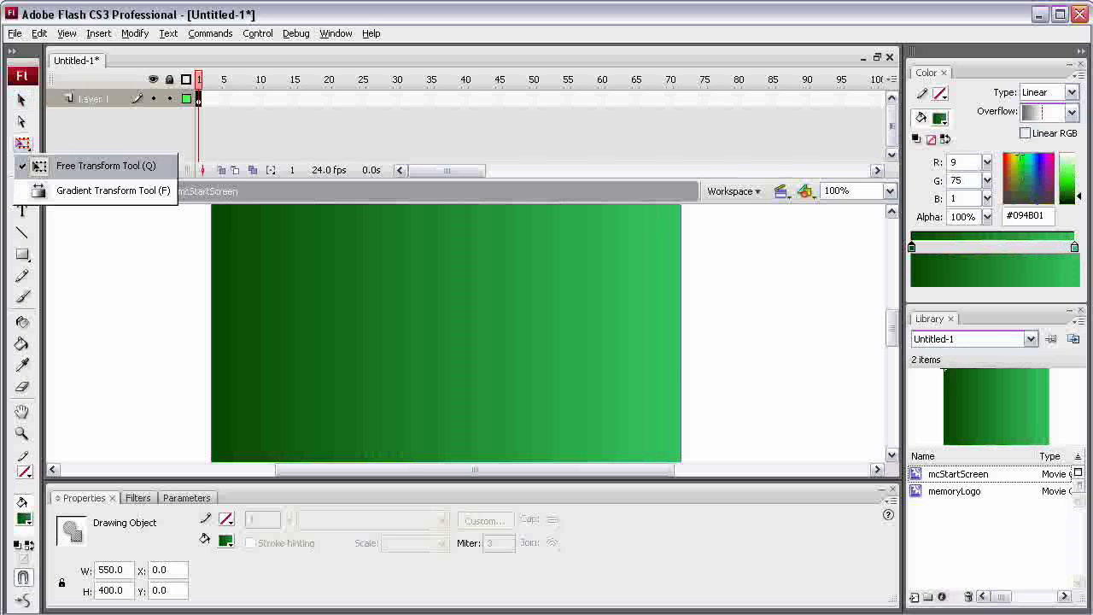
click(103, 190)
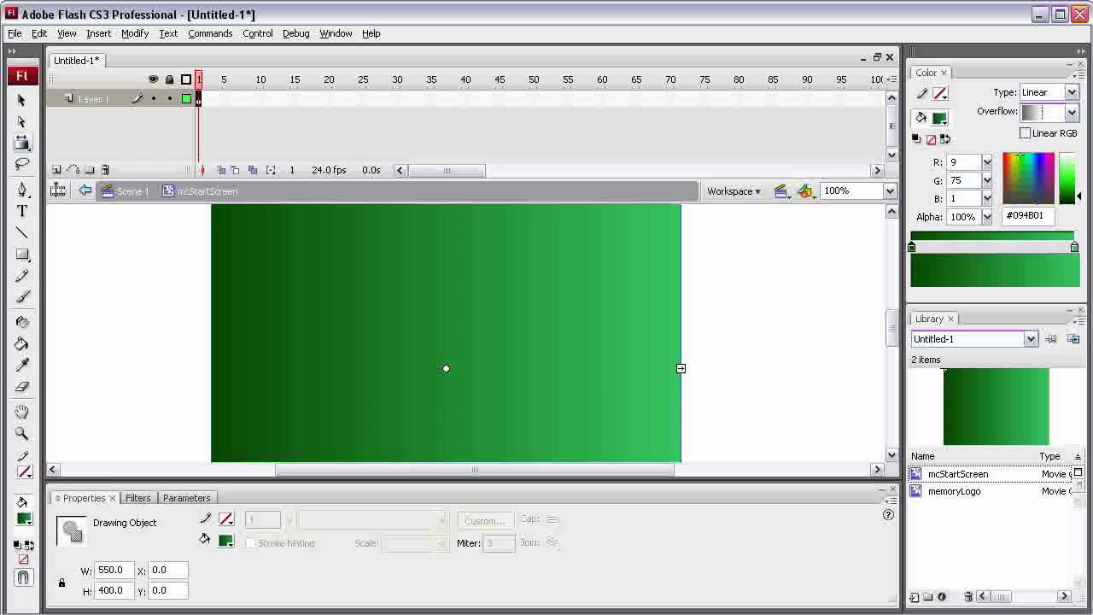
click(890, 190)
click(832, 251)
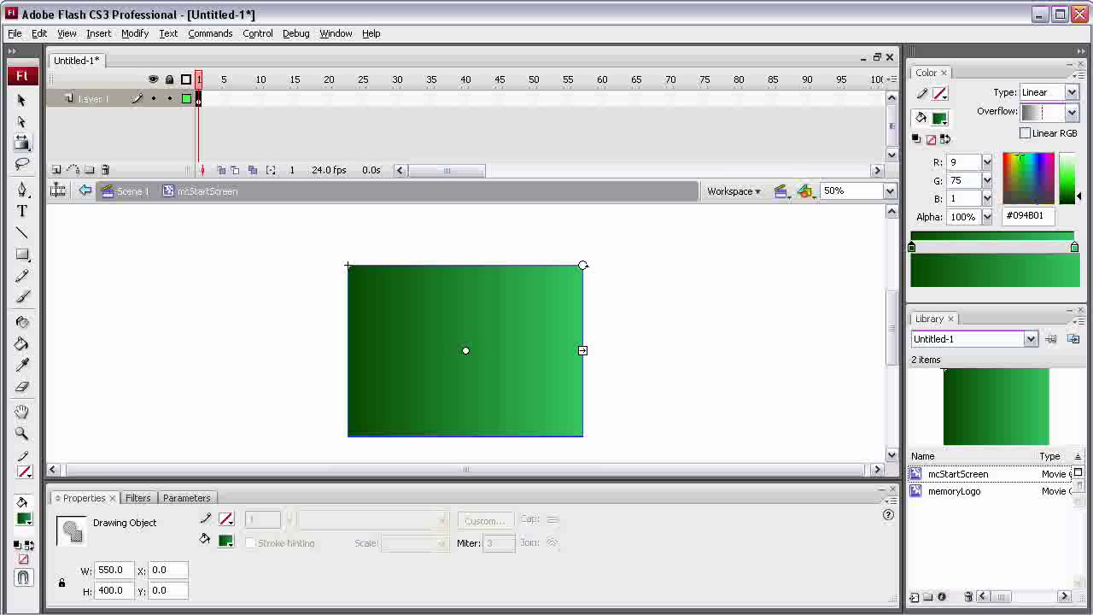
drag(583, 264, 533, 405)
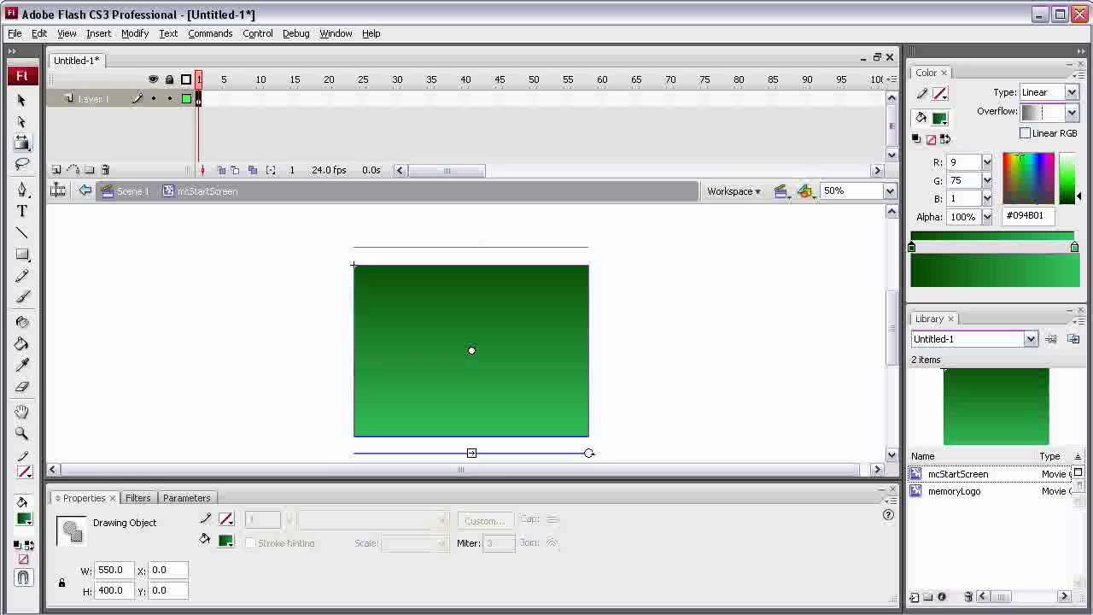
Place an instance of memoryLogo from the library near the middle of the green background
drag(954, 491, 769, 427)
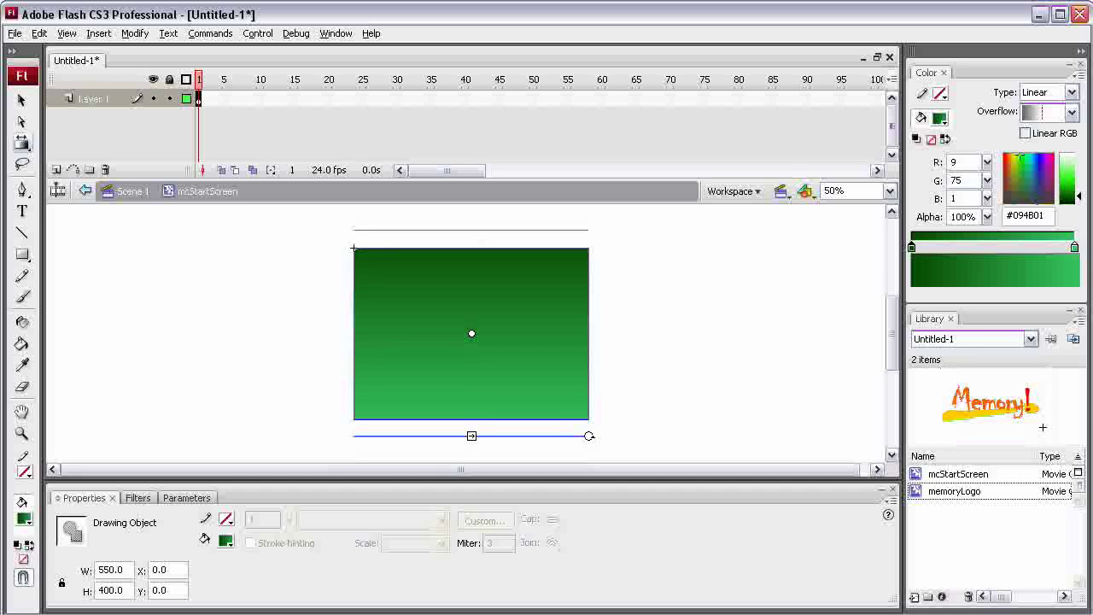
click(953, 491)
drag(1042, 427, 508, 335)
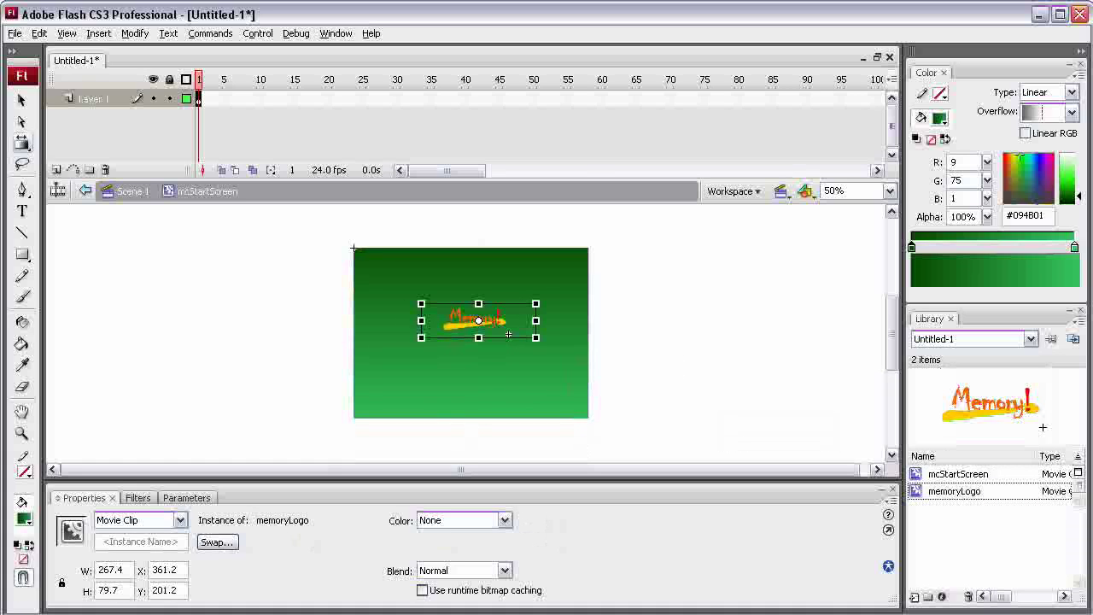
Enlarge the memoryLogo instance to about 972 by 380 px with Free Transform so the lettering spans the green background
click(22, 144)
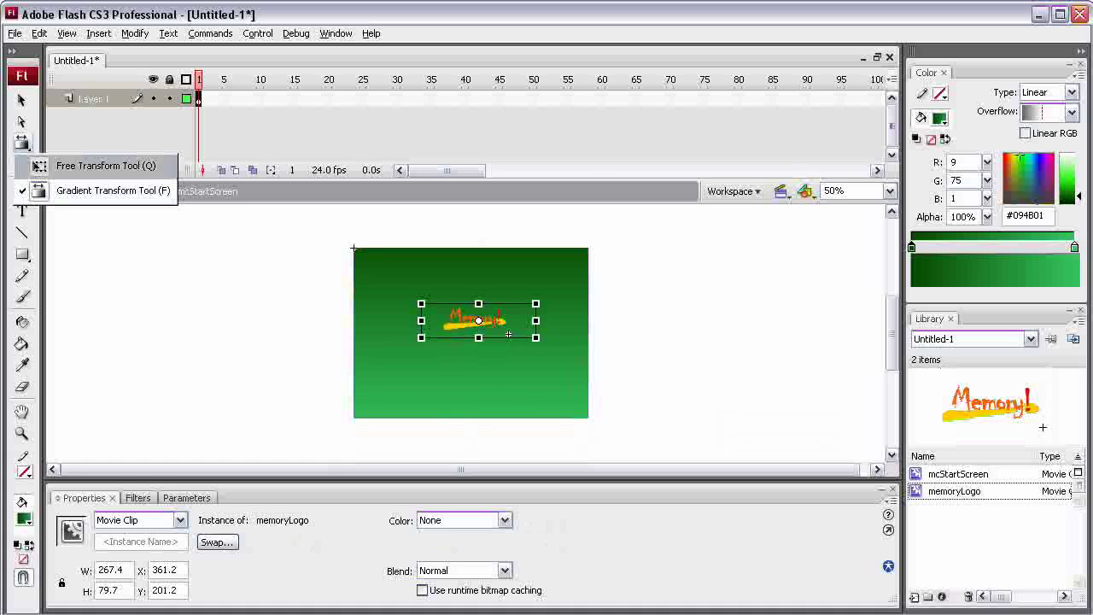
click(96, 166)
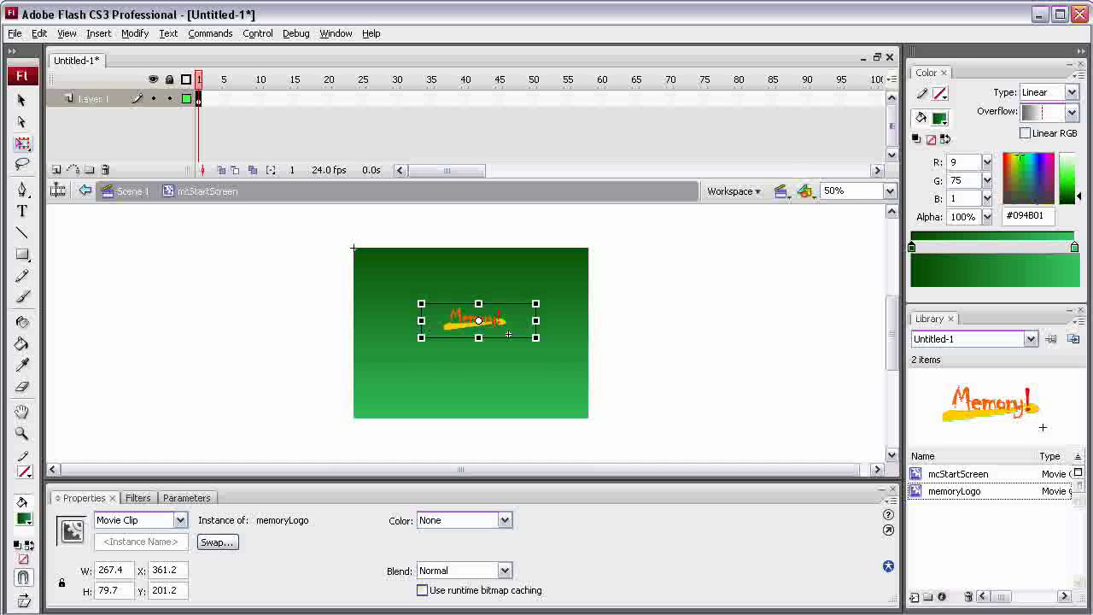
drag(508, 335, 585, 386)
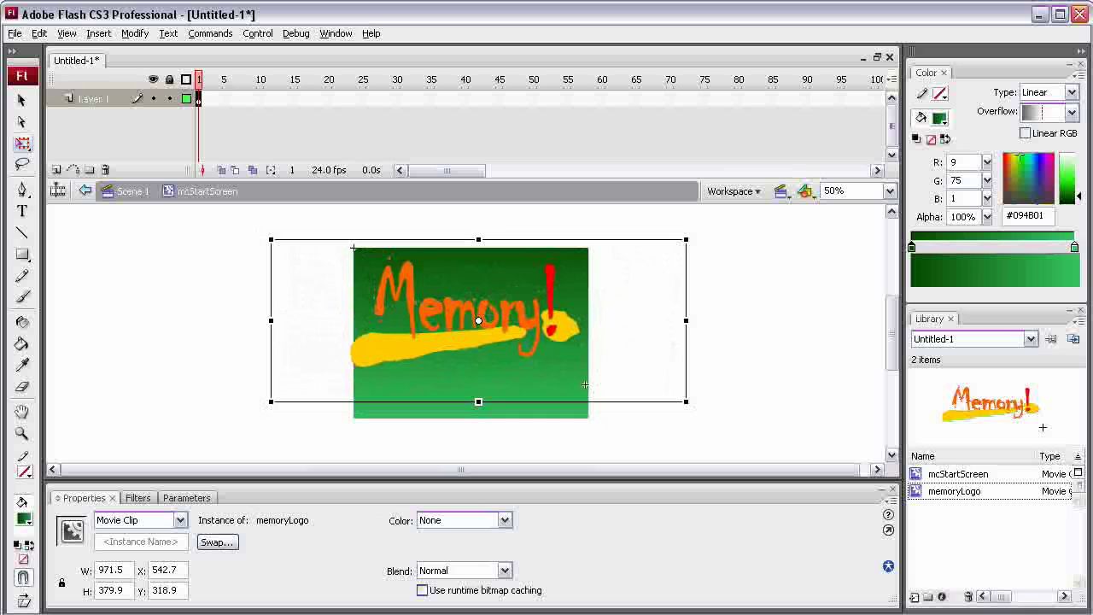
Set the memoryLogo instance's position inside mcStartScreen to X 0 and Y 0
click(164, 569)
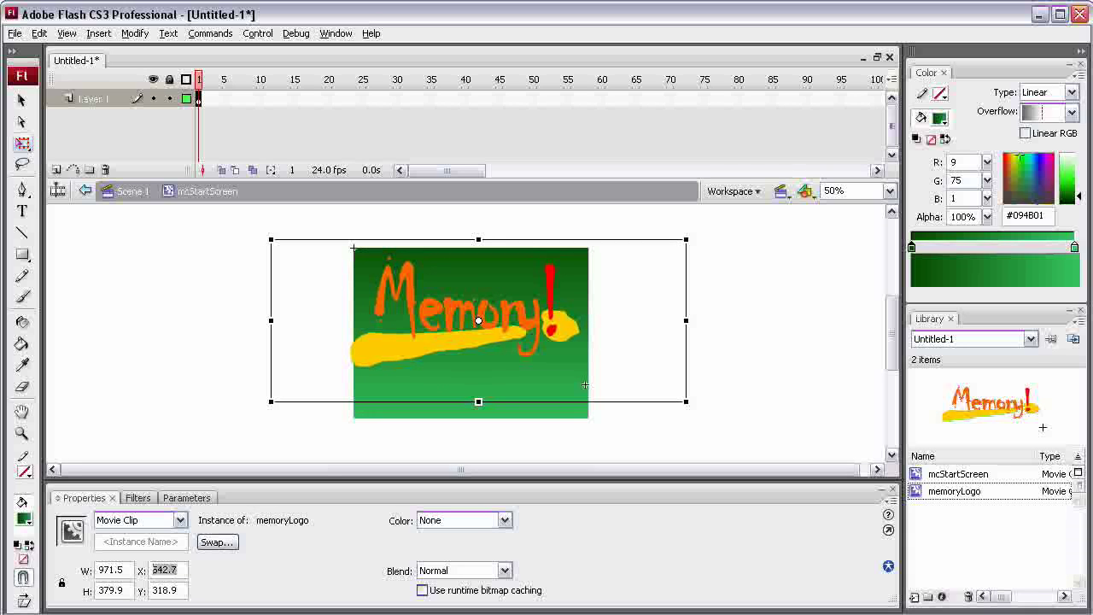
text(0)
key(Tab)
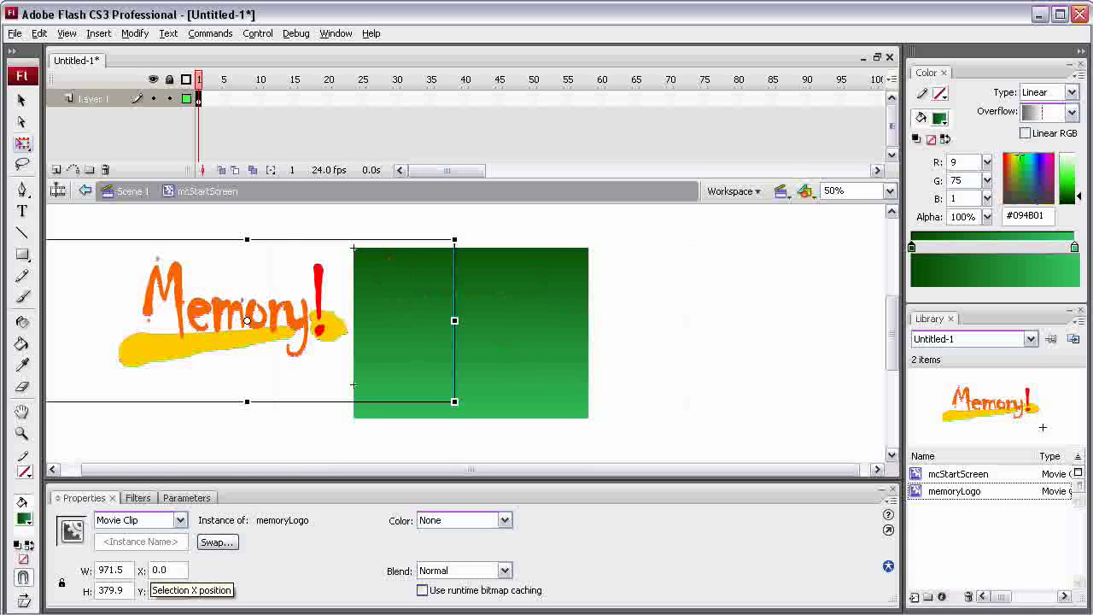
text(0)
key(Return)
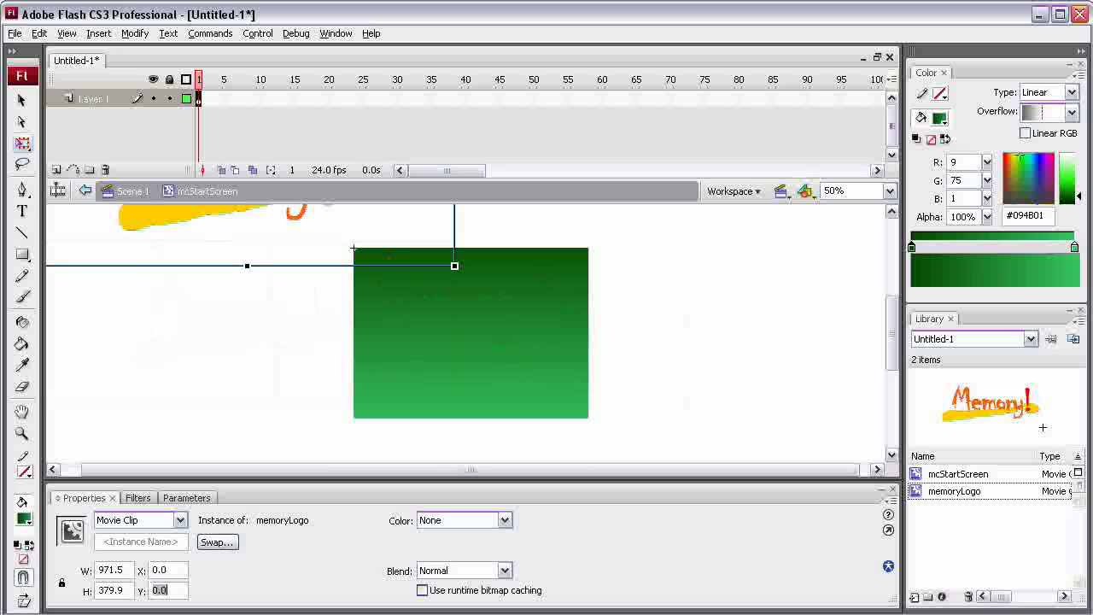
Edit the memoryLogo symbol in place and move all its artwork, lettering and yellow strokes together, to X 0 and Y 0
drag(892, 333, 892, 312)
drag(245, 261, 267, 347)
double_click(376, 412)
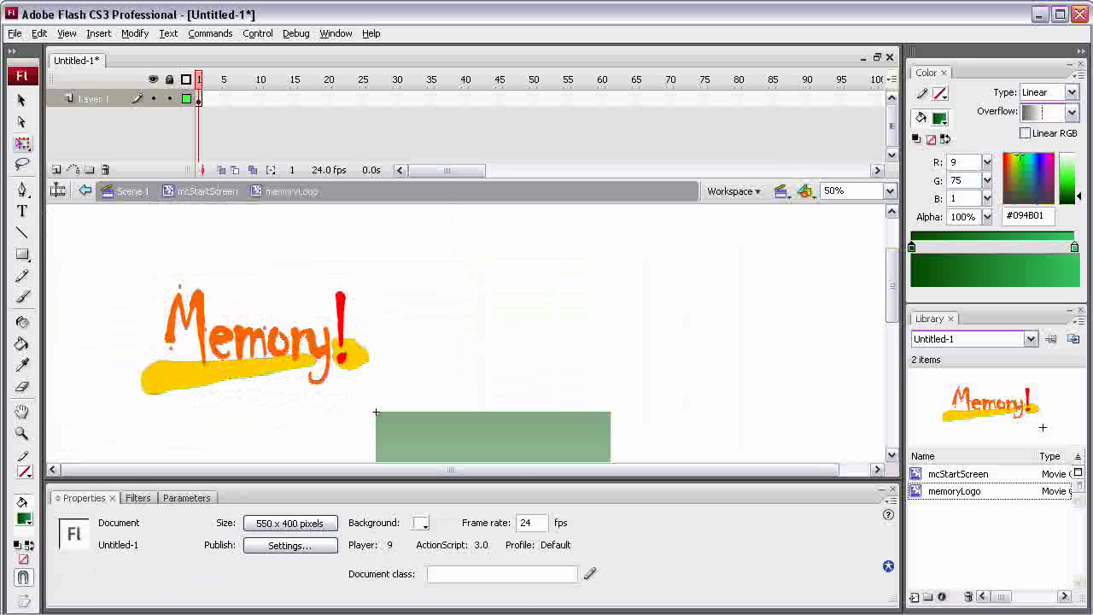
drag(103, 261, 369, 390)
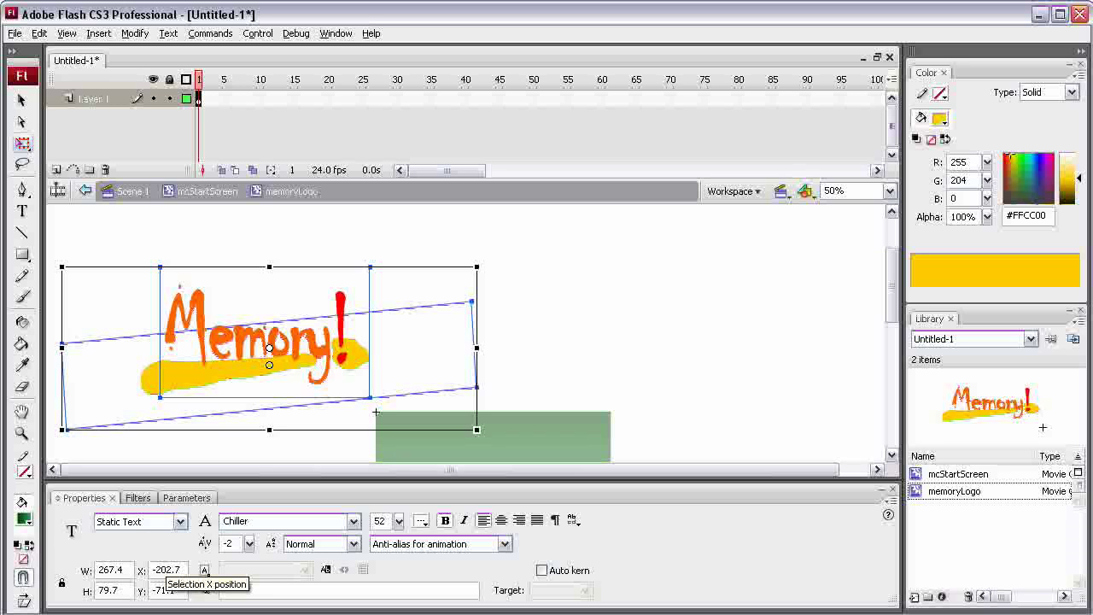
click(167, 569)
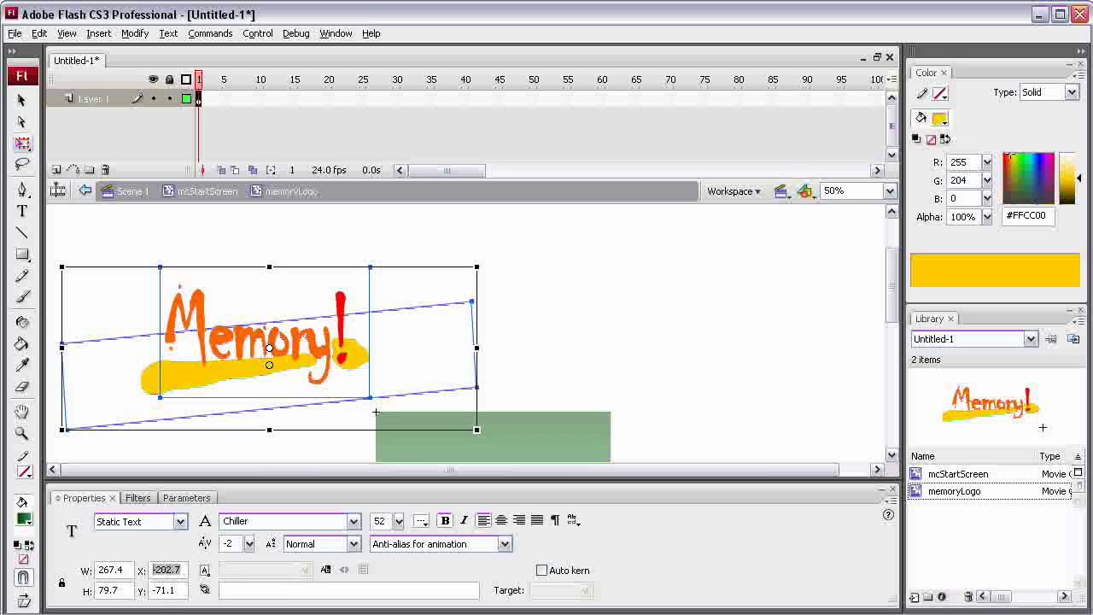
text(0)
key(Tab)
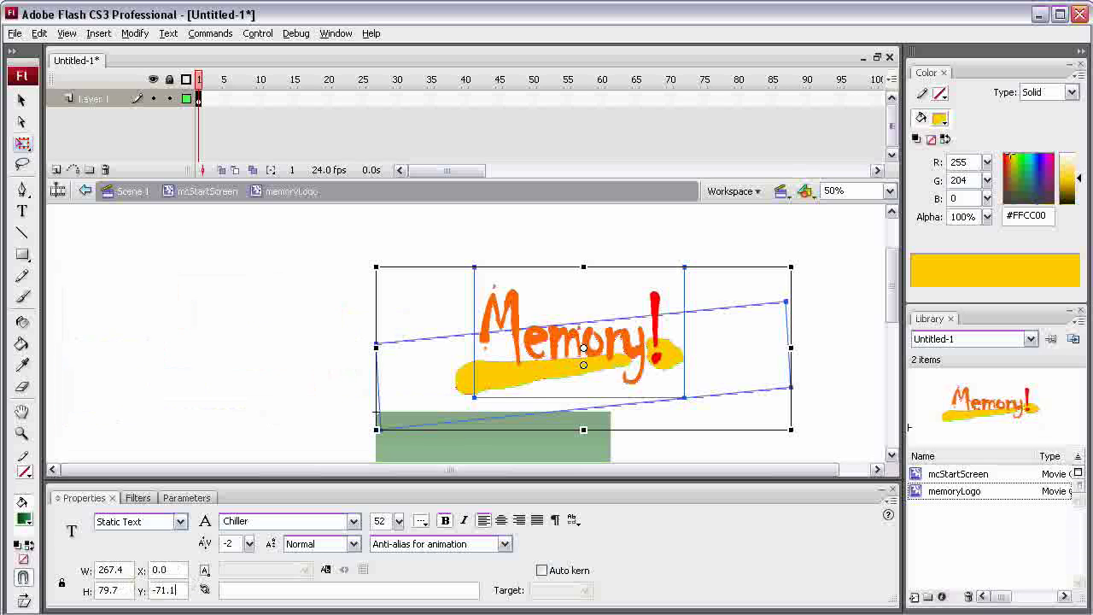
text(0)
key(Return)
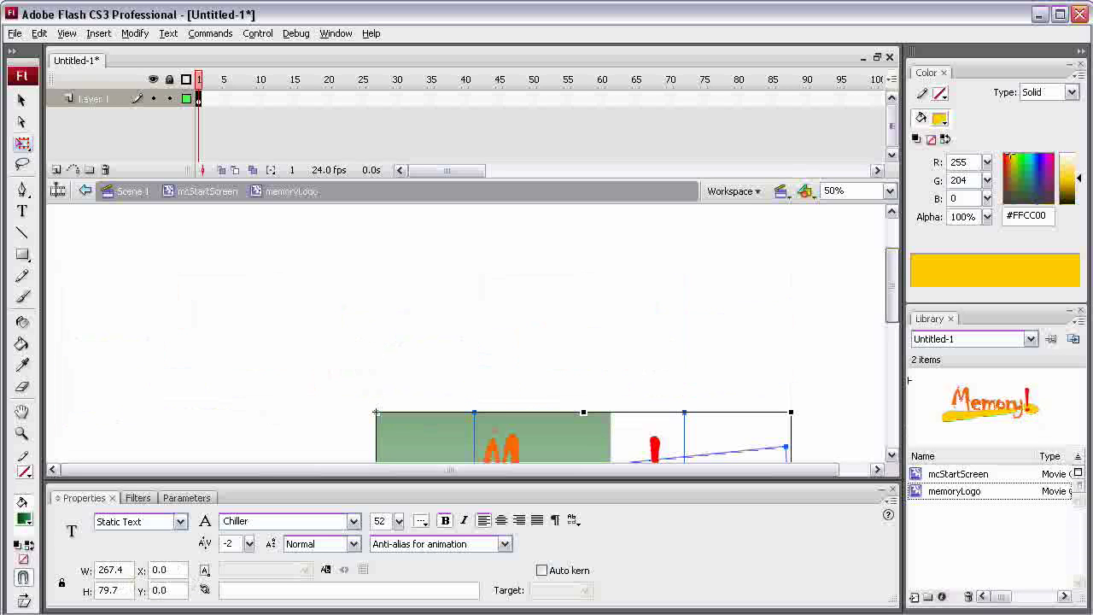